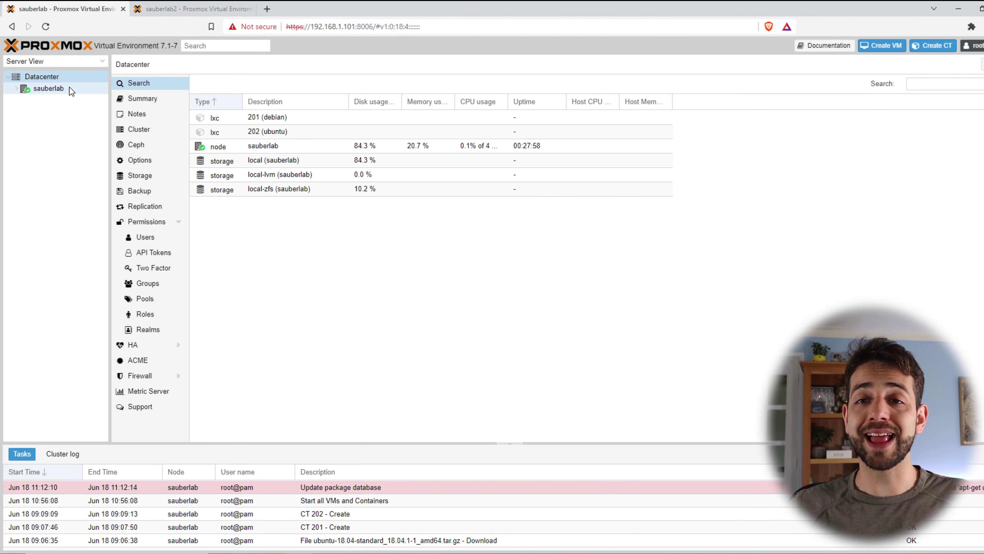
Check the CPU and RAM usage of the sauberlab node in its summary.
left_click(187, 8)
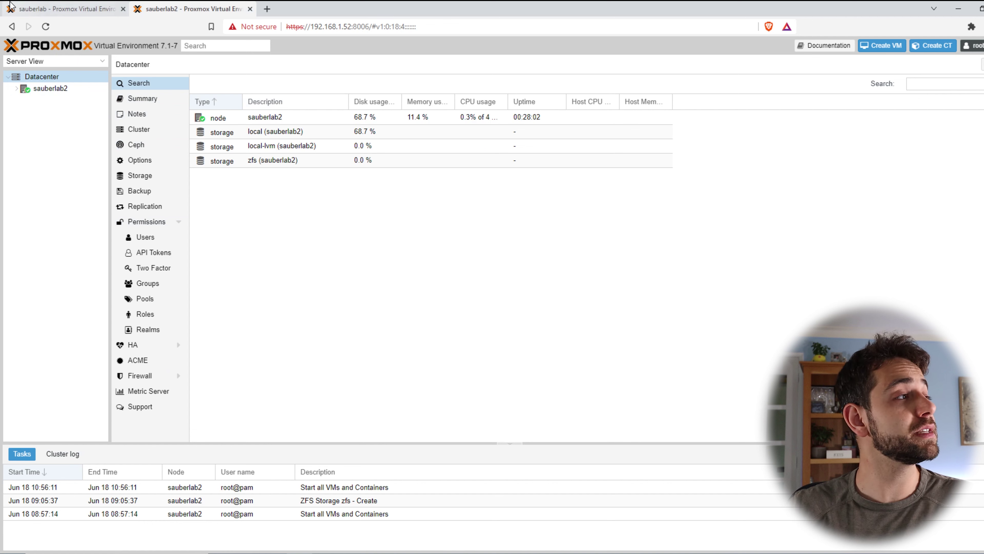
left_click(35, 8)
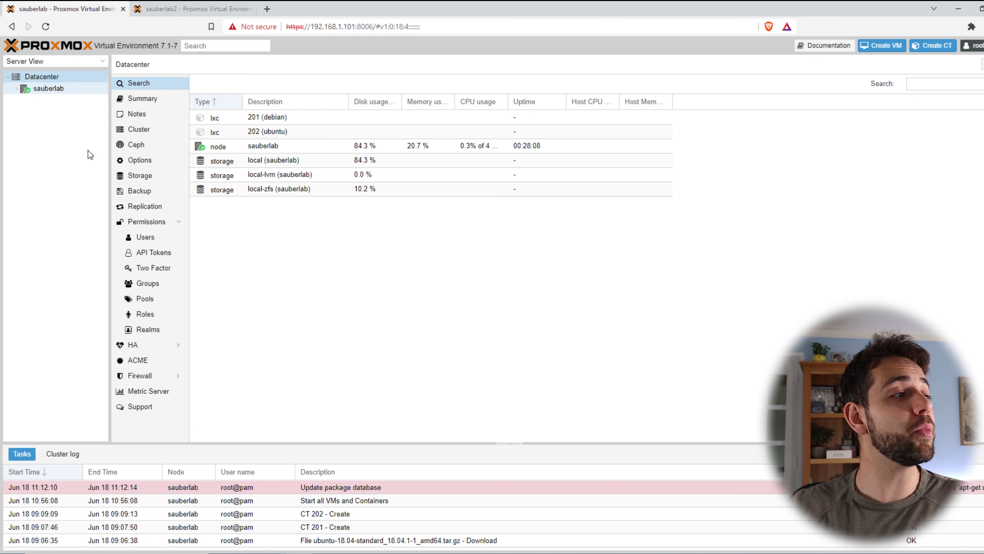
left_click(228, 126)
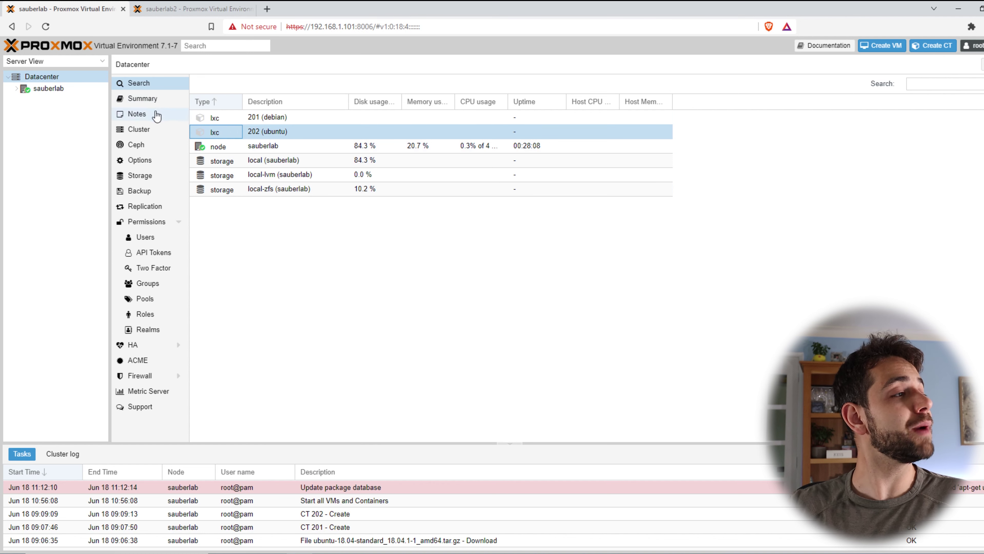
left_click(51, 87)
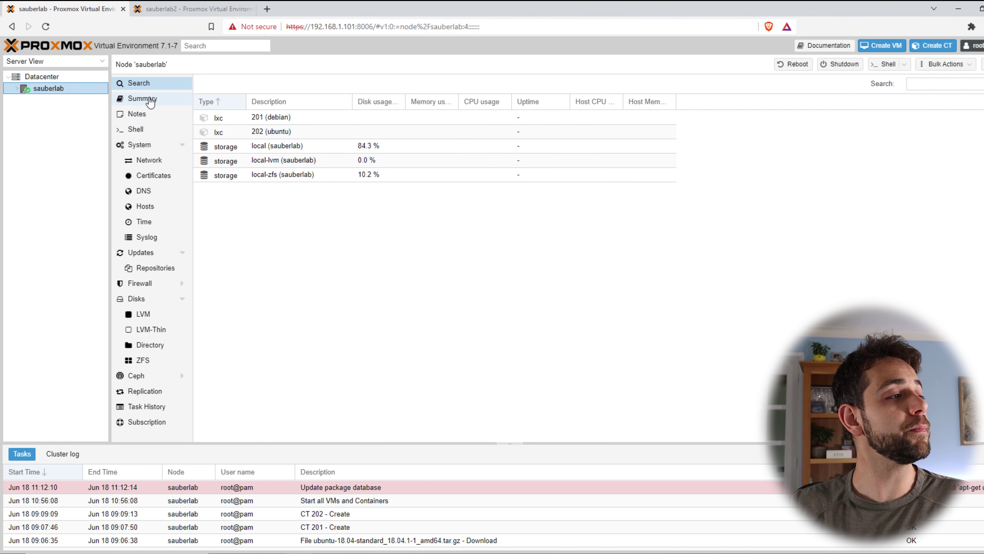
left_click(182, 98)
triple_click(346, 131)
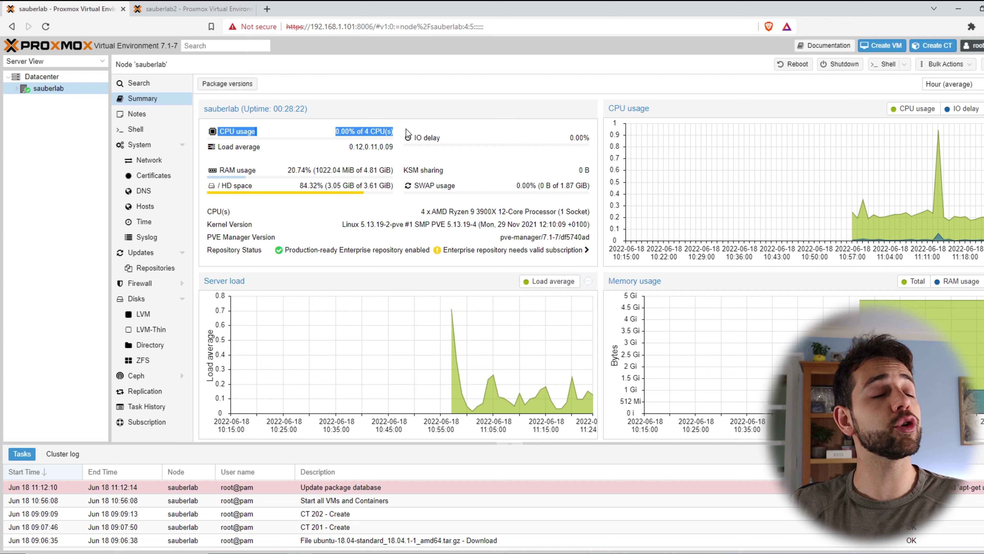
left_click_drag(315, 171, 393, 170)
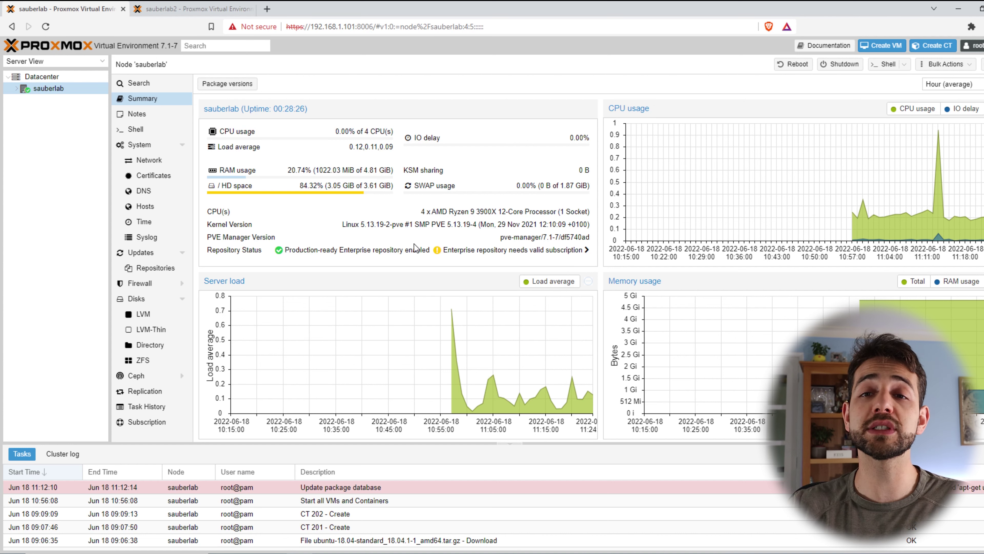
Check the CPU and RAM usage of the sauberlab2 node in its summary on the second server.
left_click(198, 8)
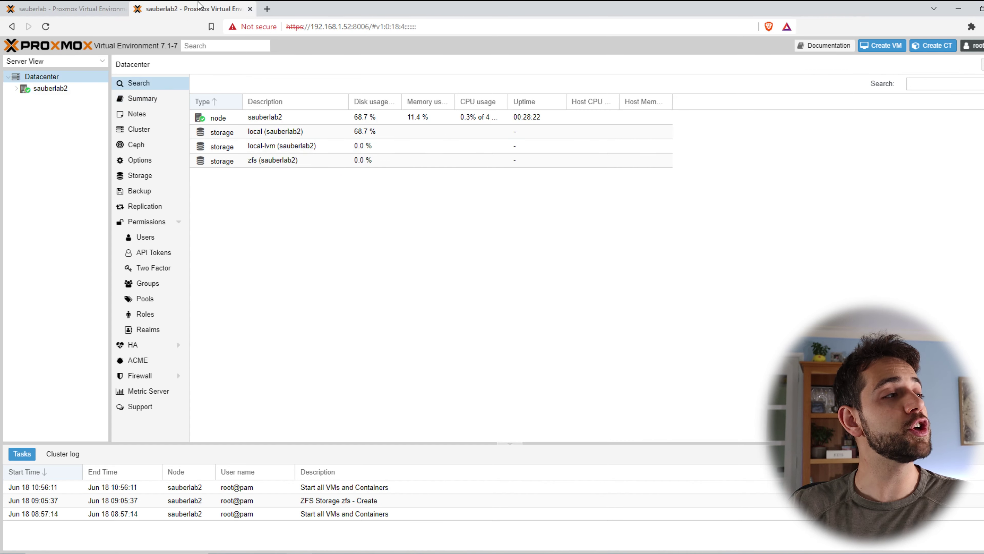
left_click(49, 89)
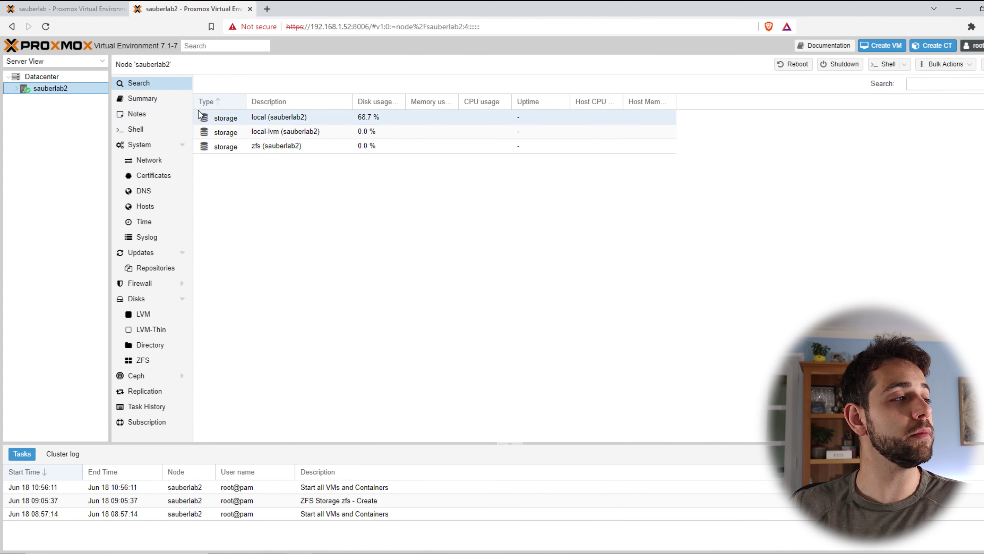
left_click(138, 98)
left_click_drag(339, 131, 371, 132)
triple_click(388, 170)
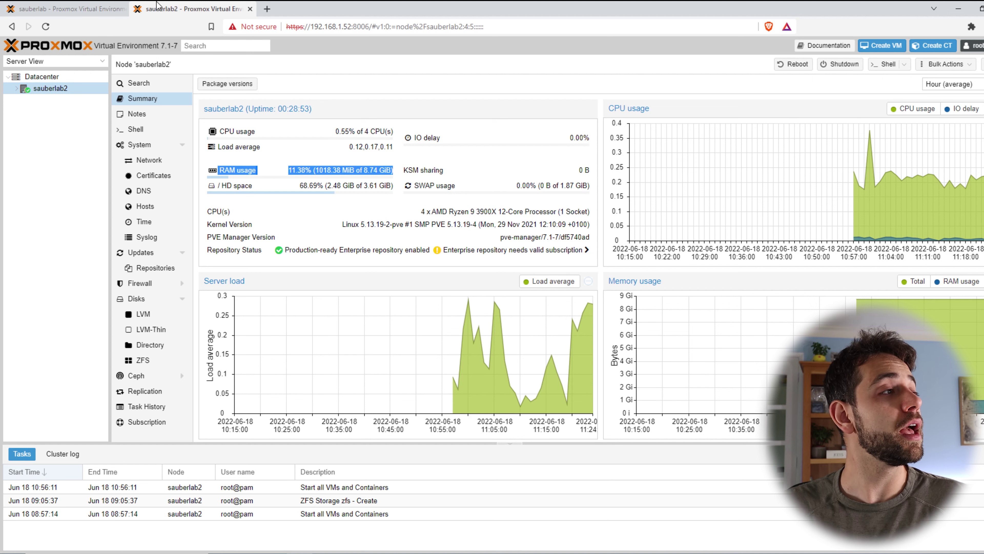
Start containers 201 (debian) and 202 (ubuntu) on the sauberlab node.
key("ctrl+shift+Tab")
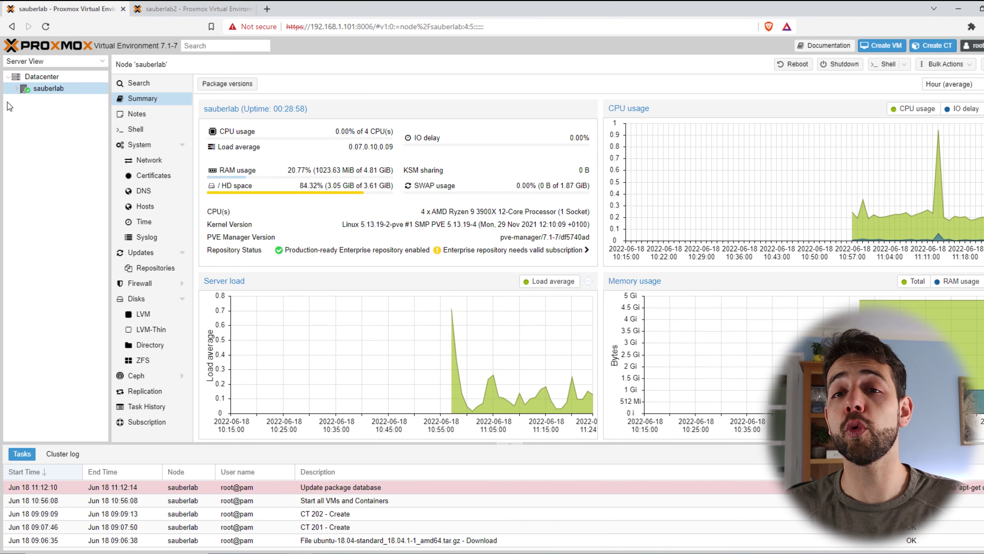
left_click(16, 89)
left_click(44, 104)
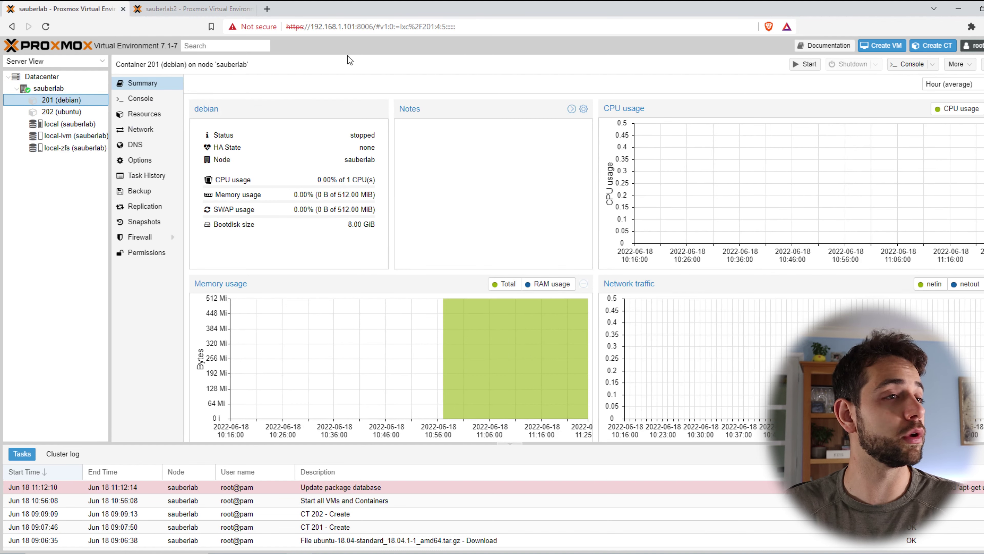
left_click(810, 71)
key("Down")
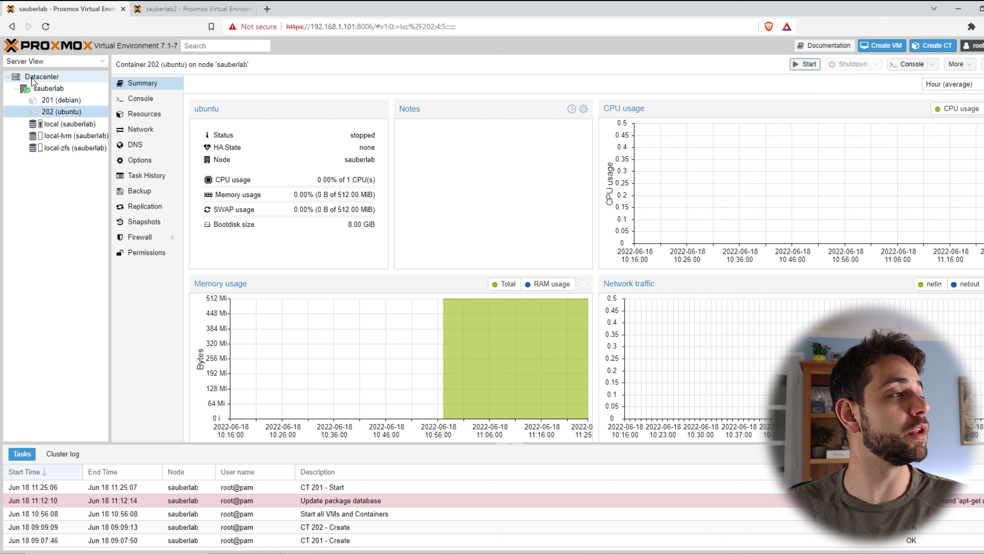
Compare the resource usage summaries of the sauberlab and sauberlab2 nodes with the containers running.
left_click(40, 88)
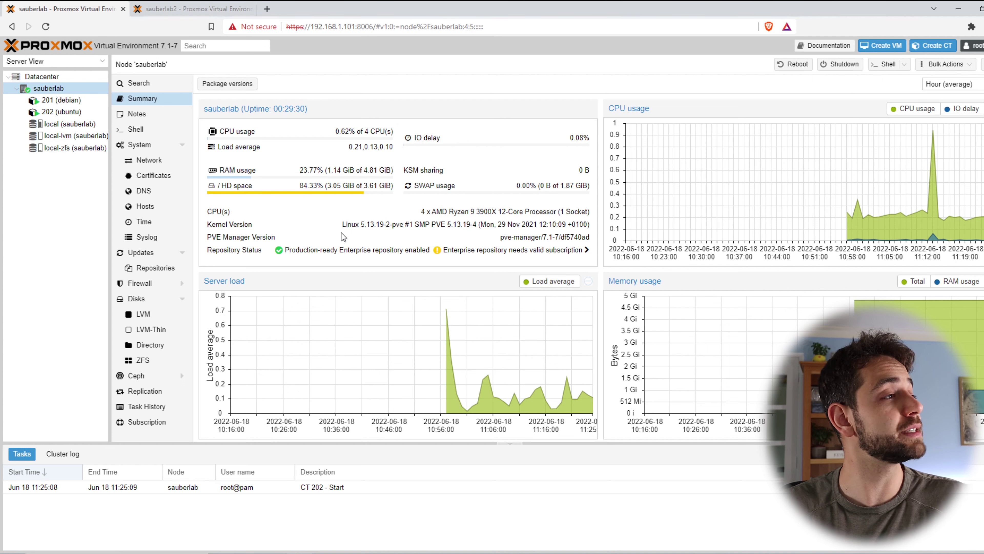
left_click(186, 9)
left_click_drag(341, 131, 358, 132)
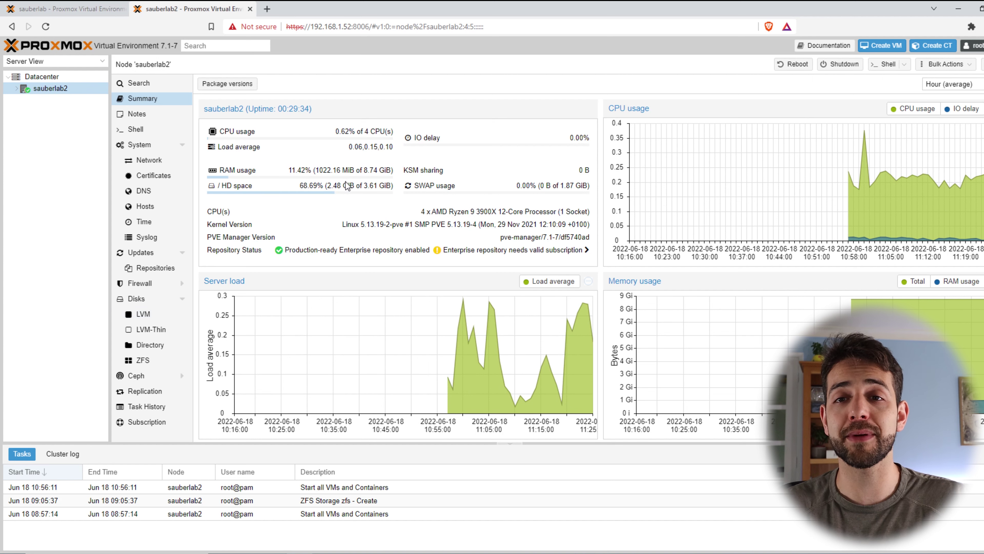
left_click(55, 10)
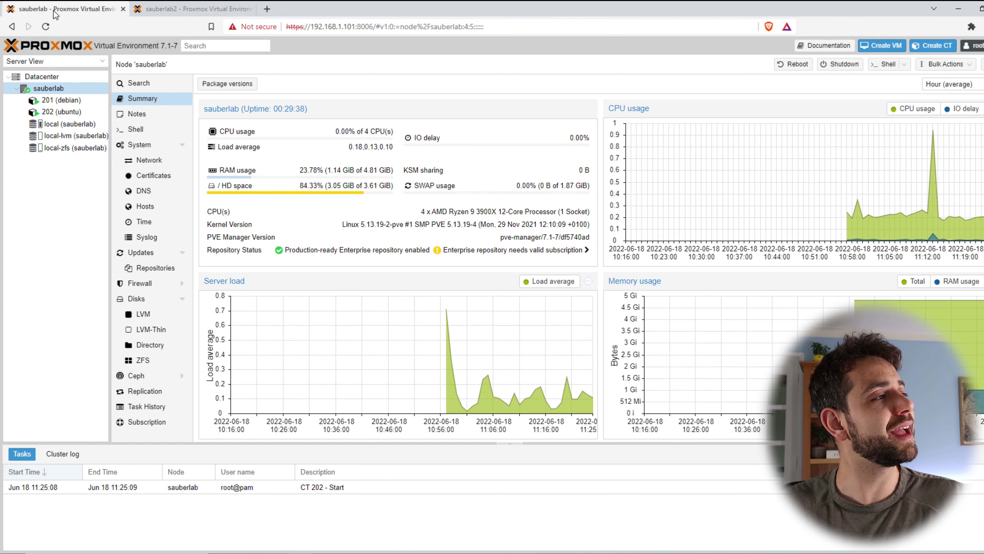
left_click(210, 9)
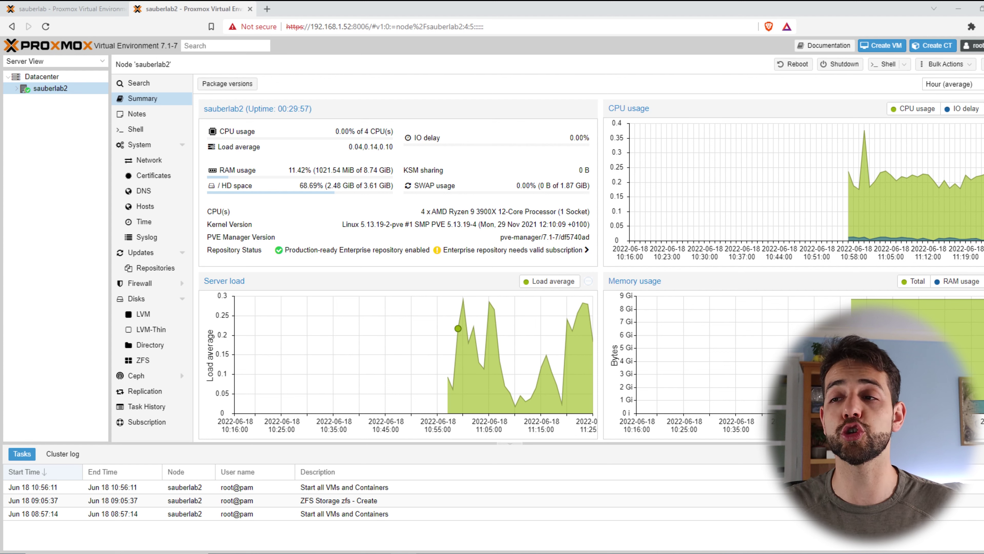
left_click(66, 8)
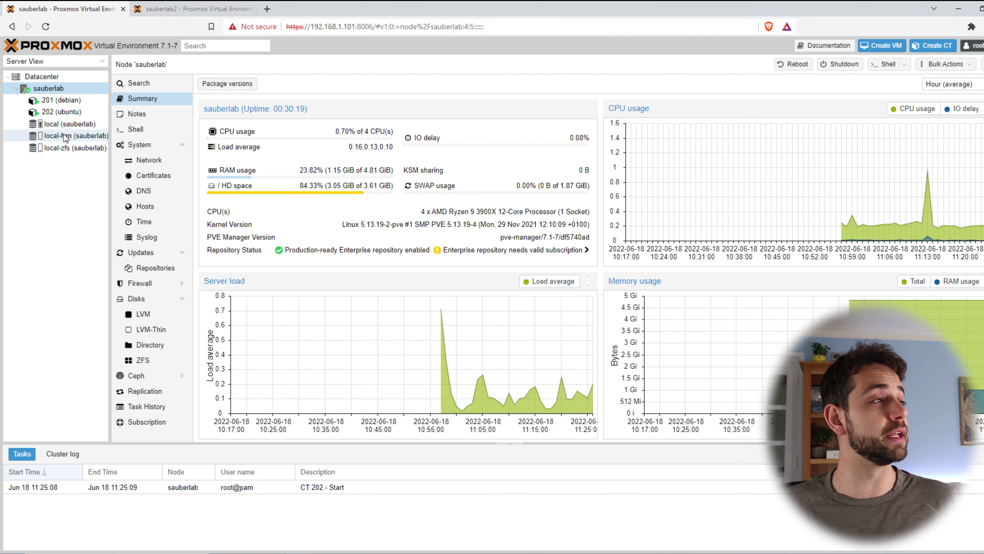
Review the datacenter's cluster settings and container 201 (debian) on sauberlab alongside the sauberlab2 server.
left_click(47, 75)
left_click(144, 135)
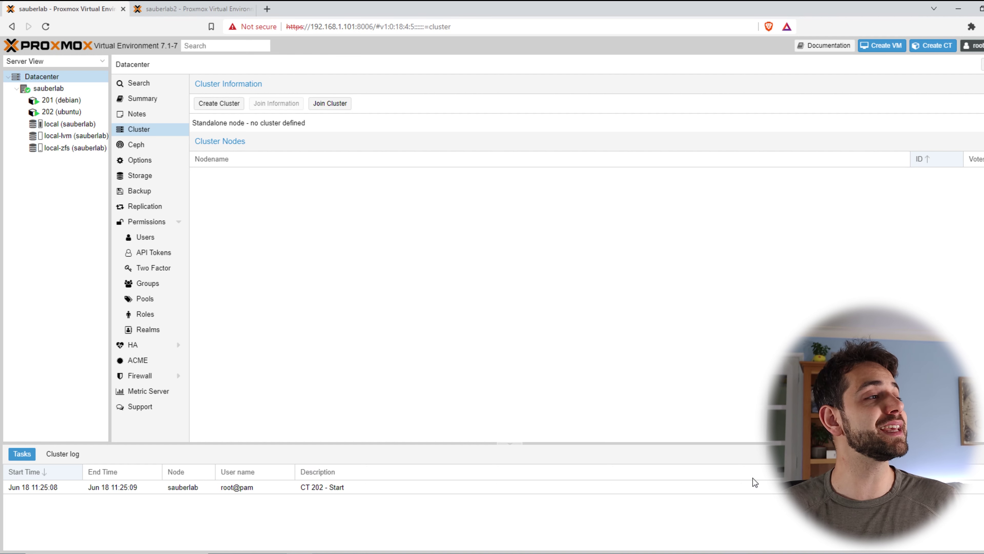
left_click(184, 5)
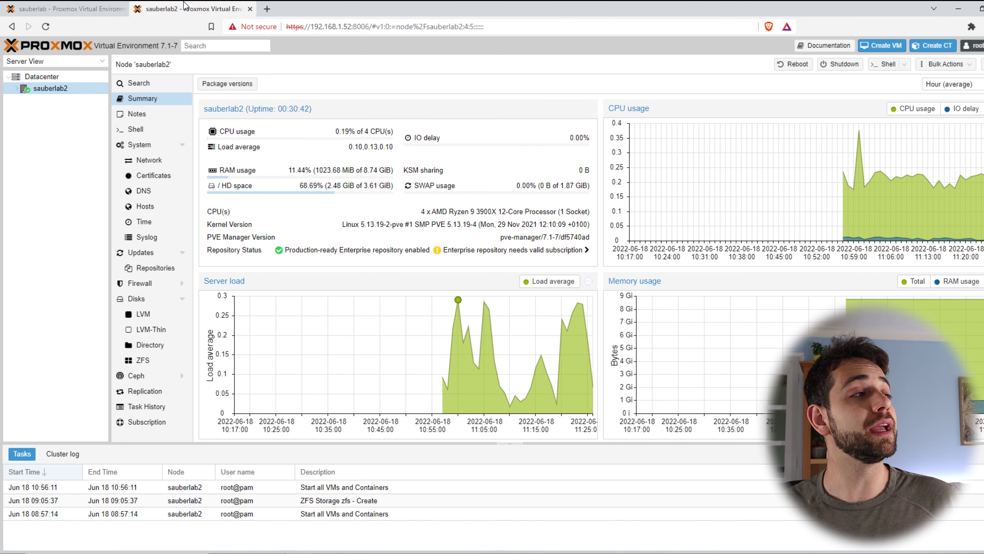
left_click(81, 5)
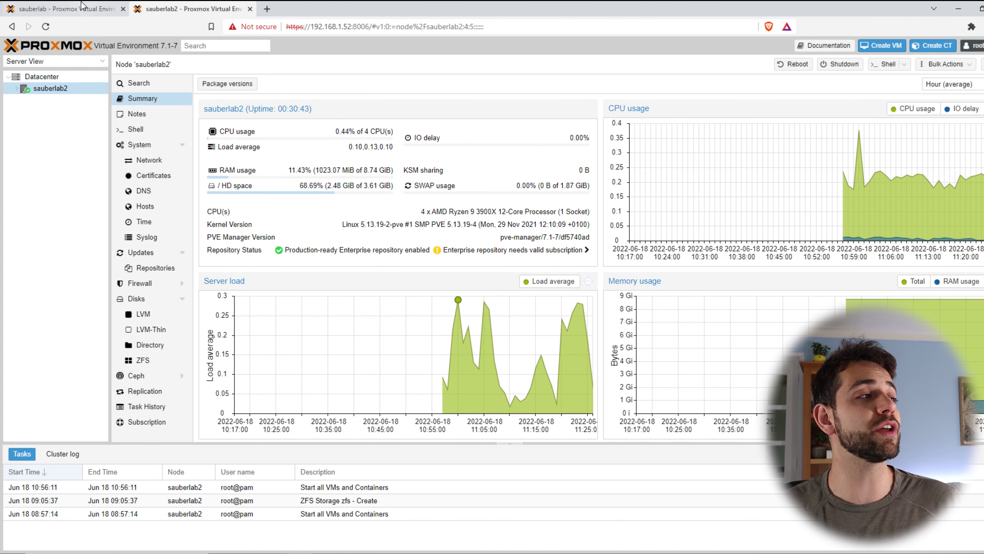
left_click(81, 4)
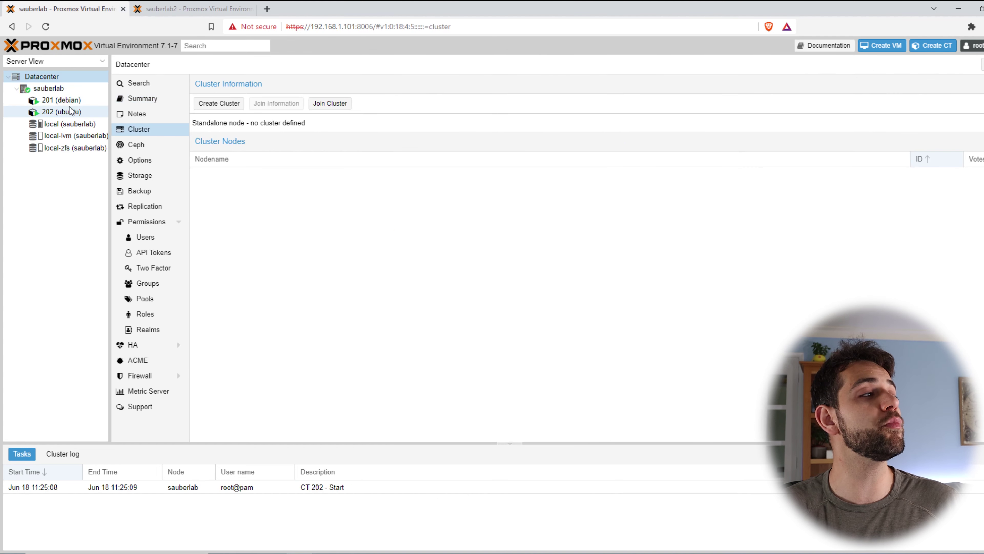
left_click(77, 101)
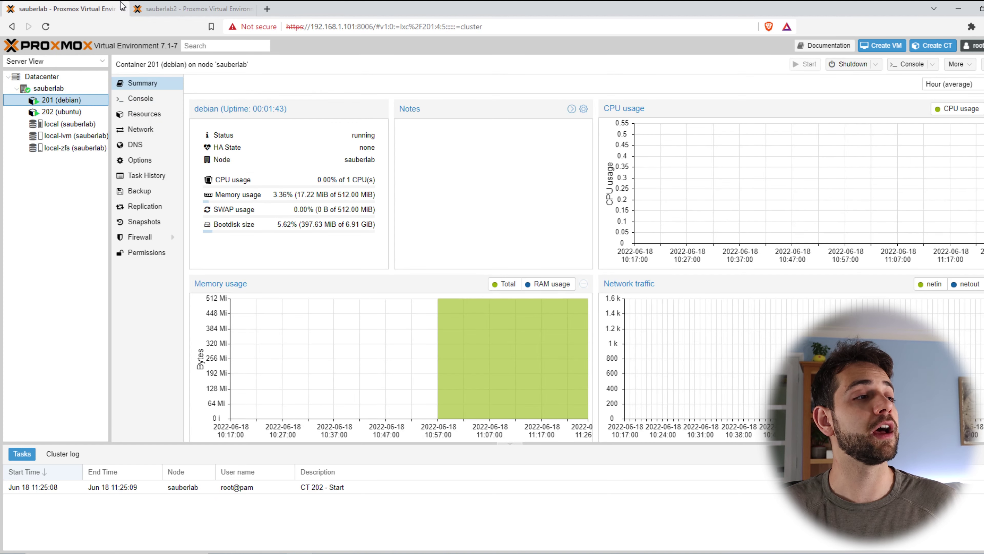
left_click(140, 7)
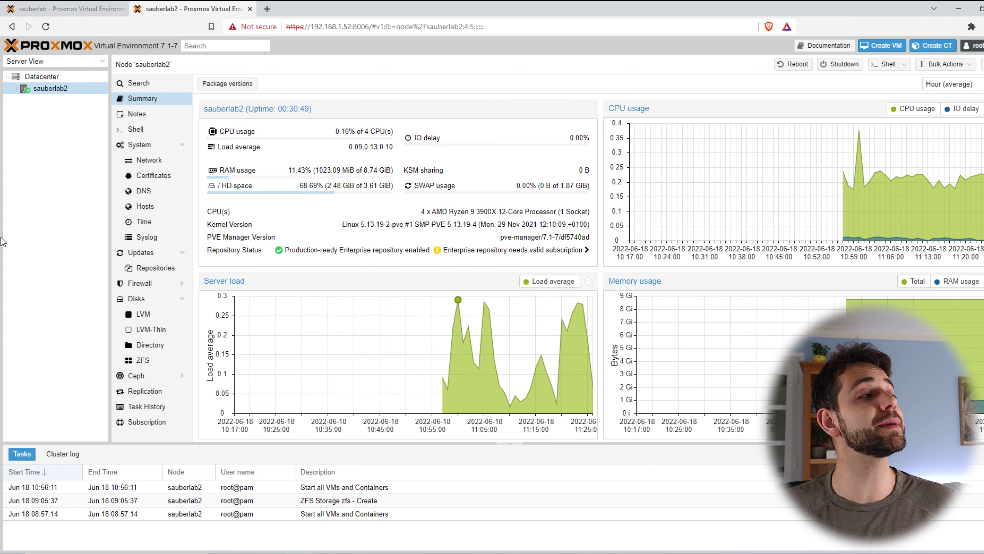
Check the network configuration of the sauberlab node and of the sauberlab2 node.
left_click(75, 6)
left_click(48, 88)
left_click(150, 162)
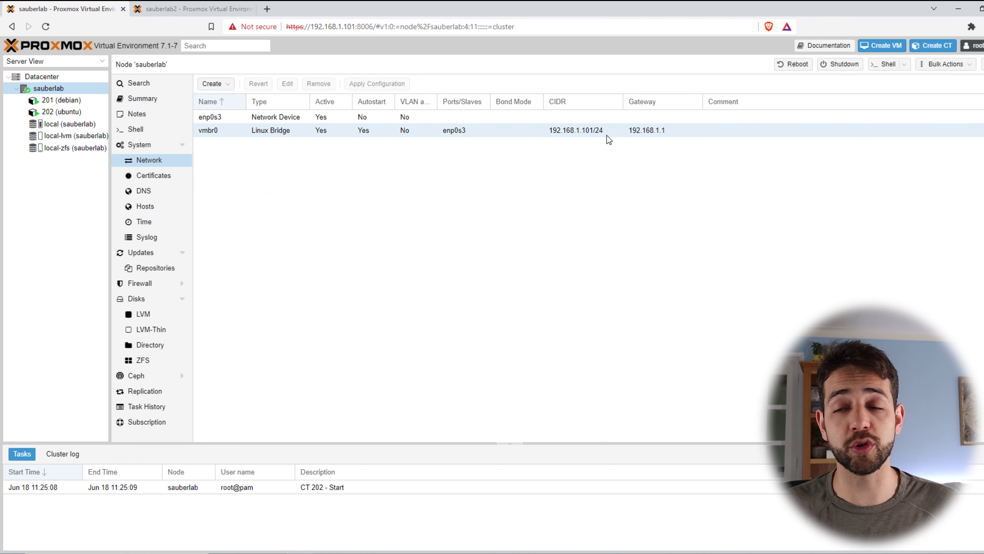
left_click(167, 7)
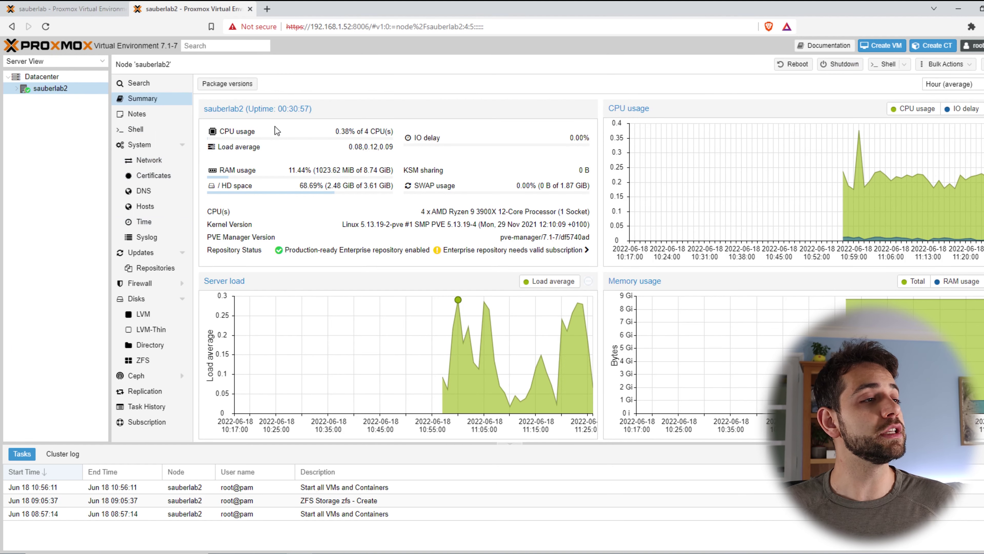
left_click(159, 162)
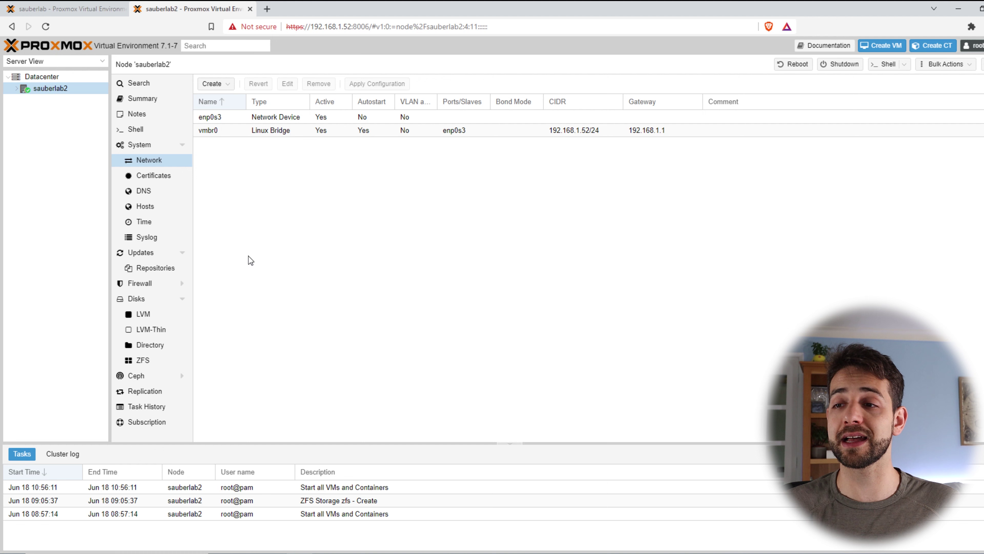
View container 201 (debian) on sauberlab and return to the sauberlab2 server.
key("ctrl+shift+Tab")
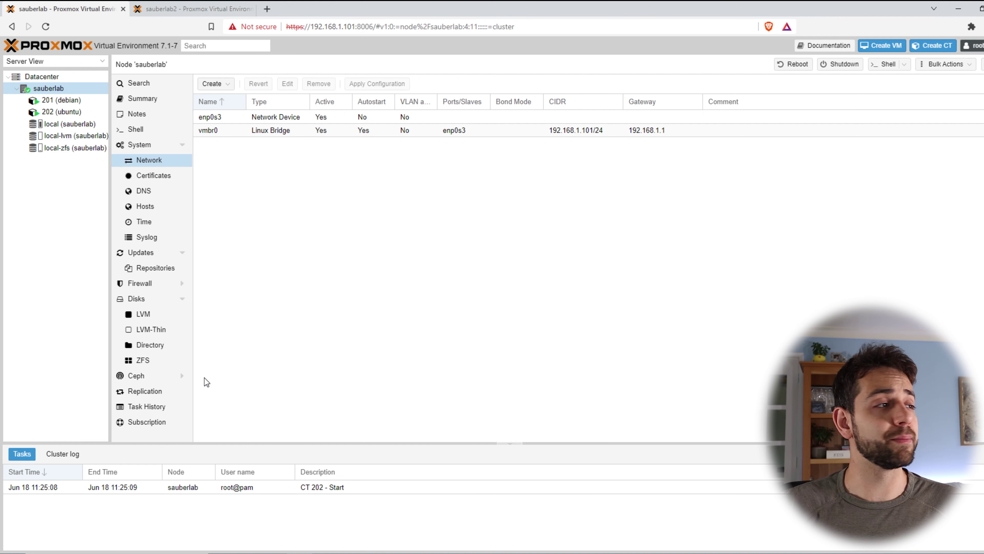
left_click(67, 100)
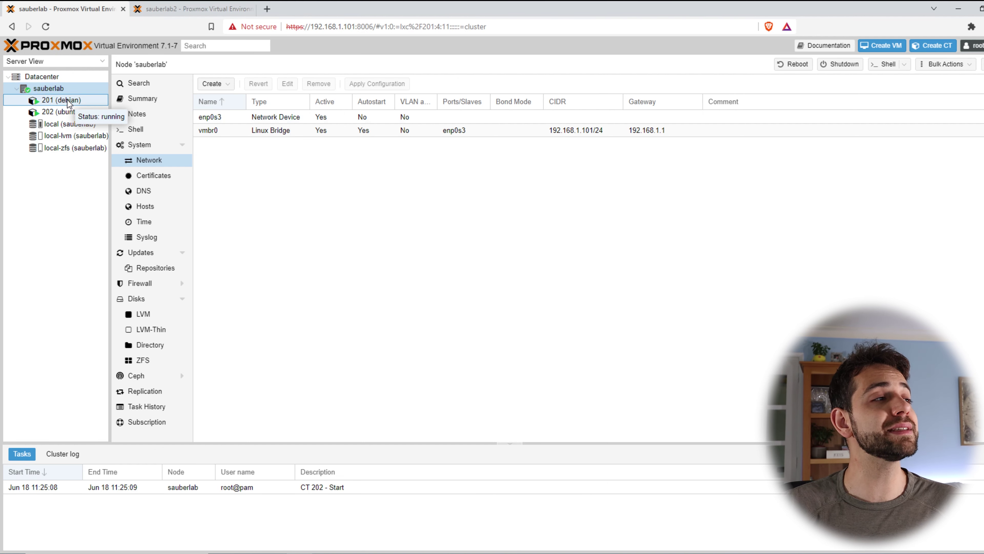
key("ctrl+Tab")
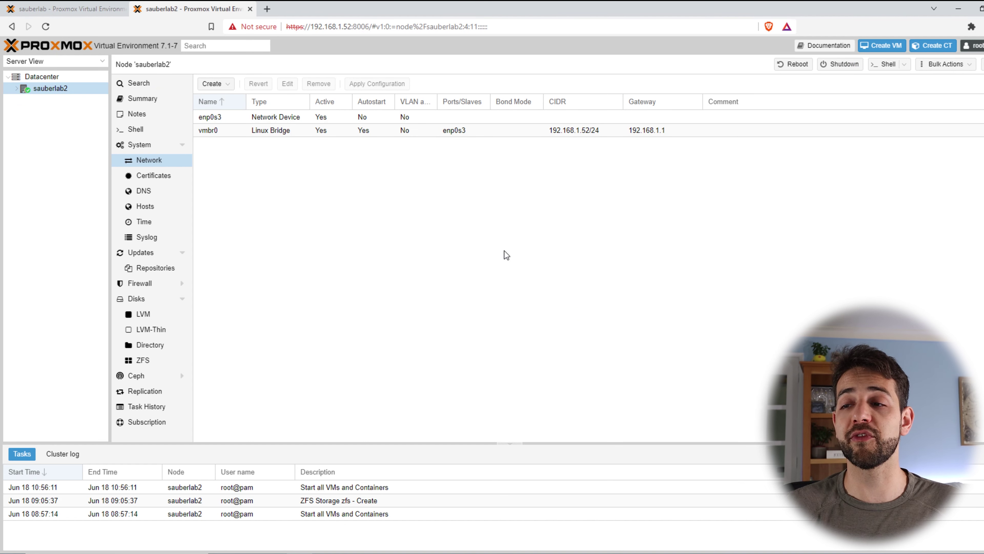
Create a cluster named sauberlab-C from the sauberlab datacenter, with link 0 on 192.168.1.101, and close the task output.
left_click(62, 6)
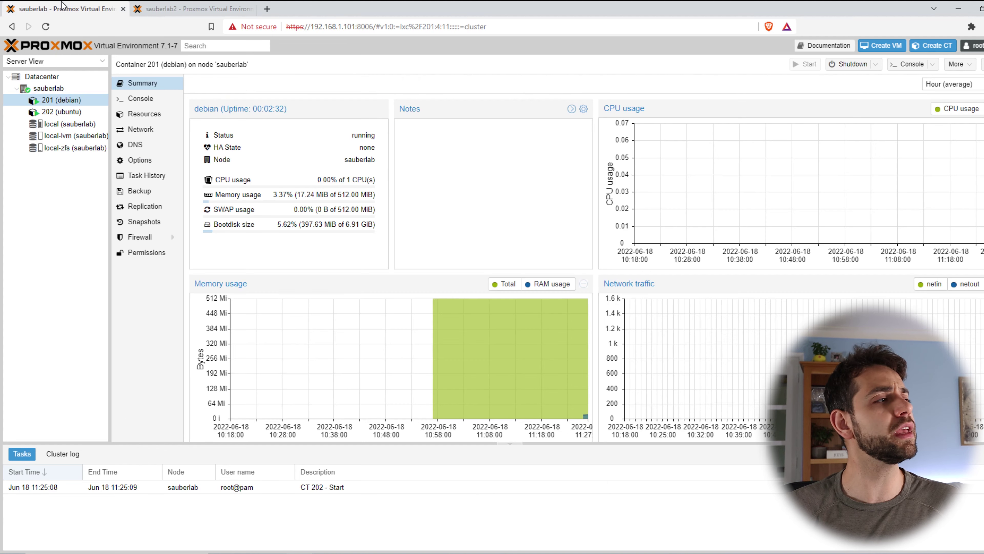
left_click(41, 77)
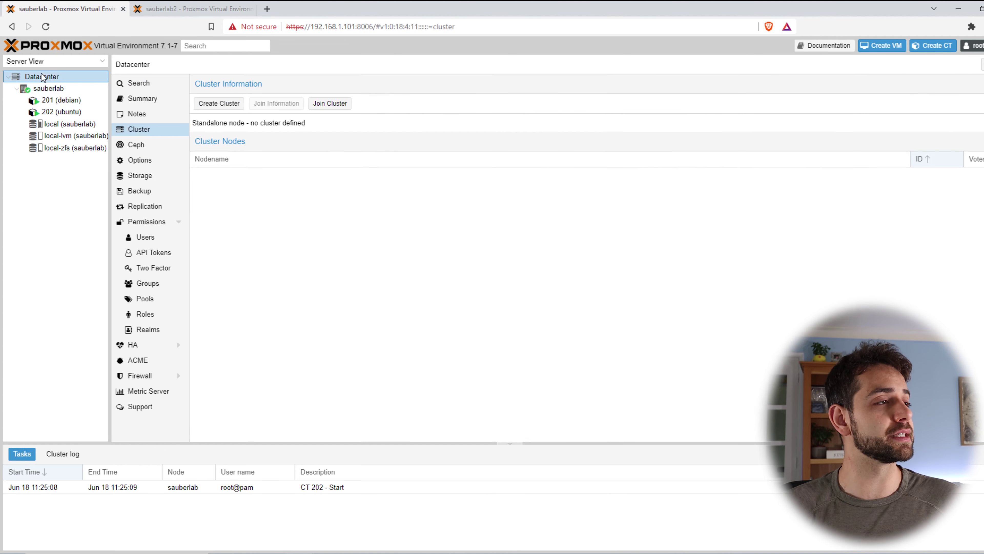
left_click(234, 107)
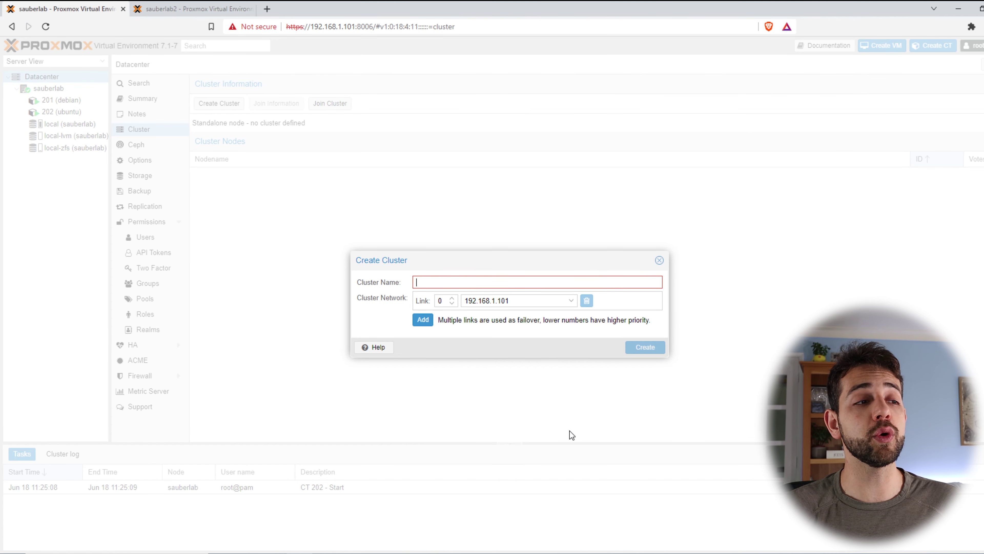
type("sauberlab-C")
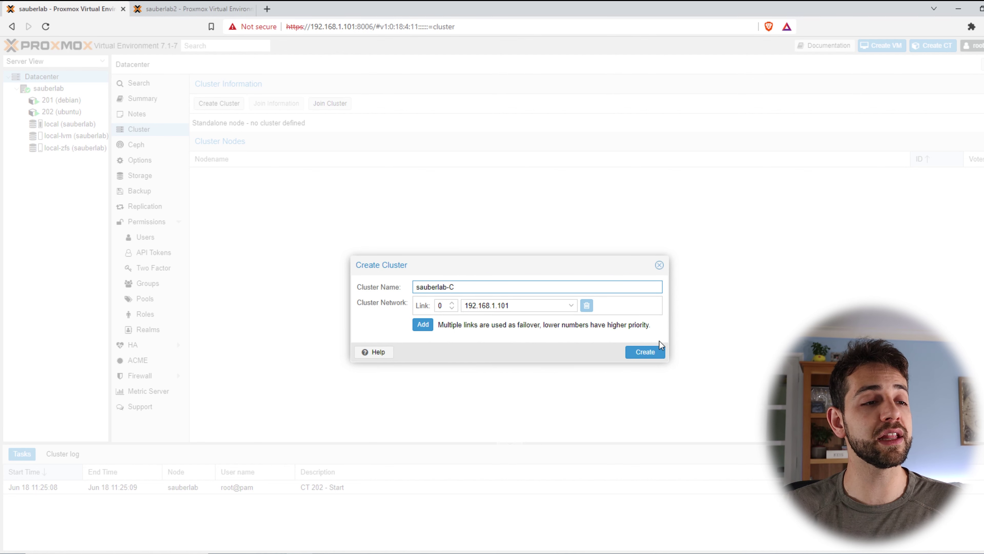
left_click(654, 352)
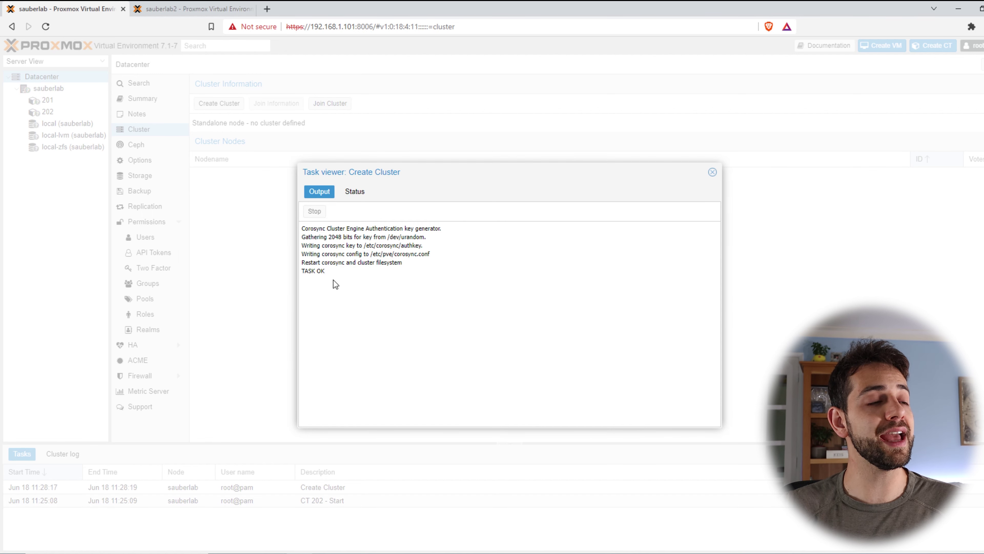
left_click(712, 172)
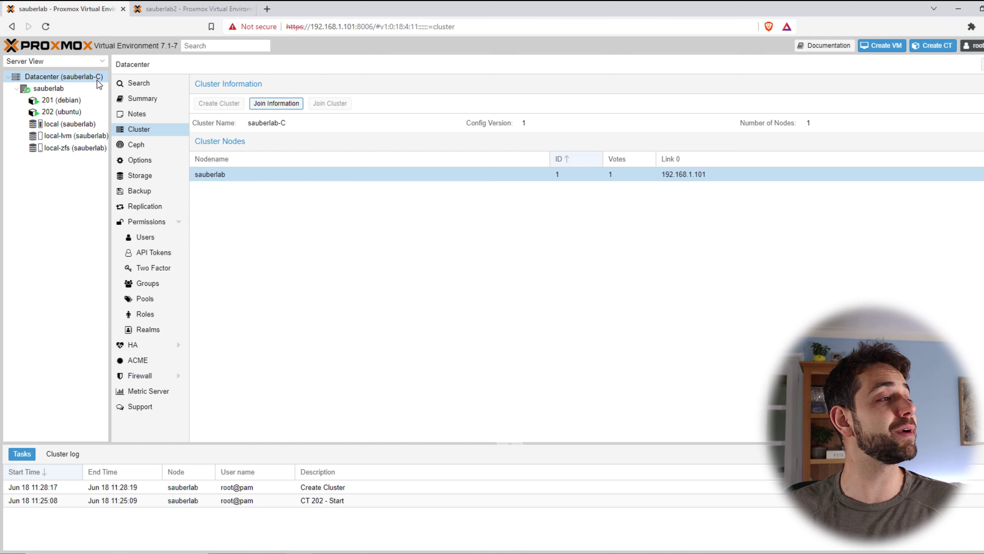
Copy the join information of the sauberlab-C cluster from the sauberlab server.
left_click(248, 175)
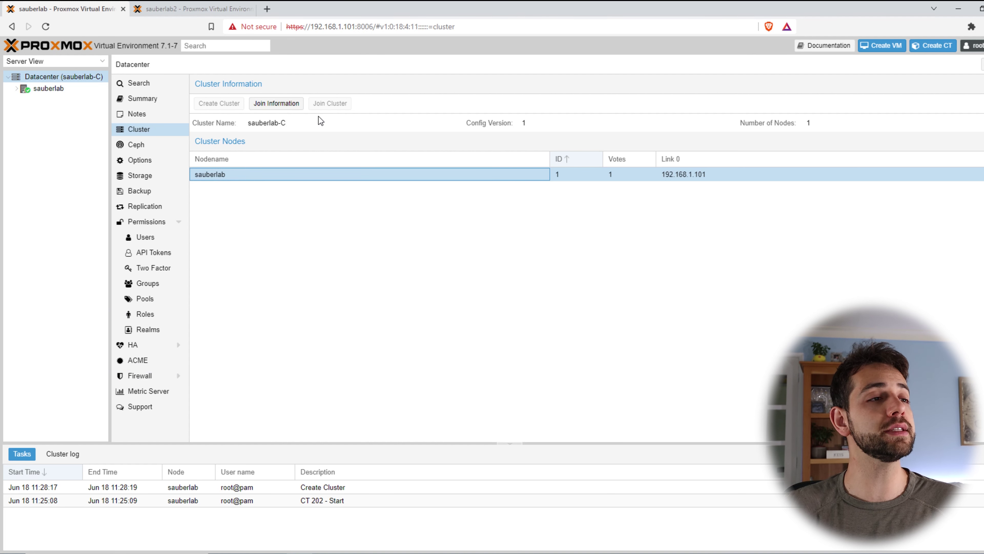
left_click(291, 110)
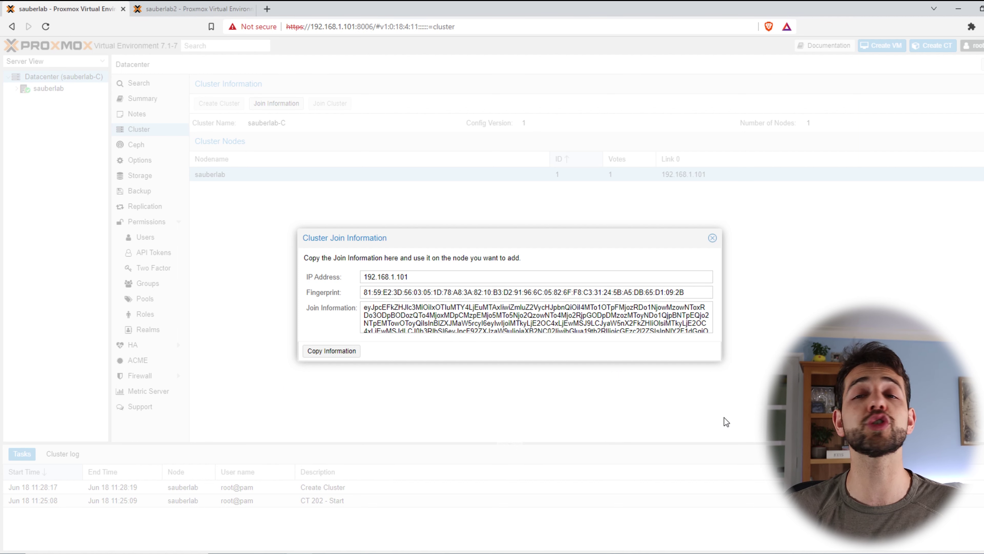
left_click(320, 353)
Start joining a cluster from the sauberlab2 datacenter and paste the copied join information.
left_click(231, 5)
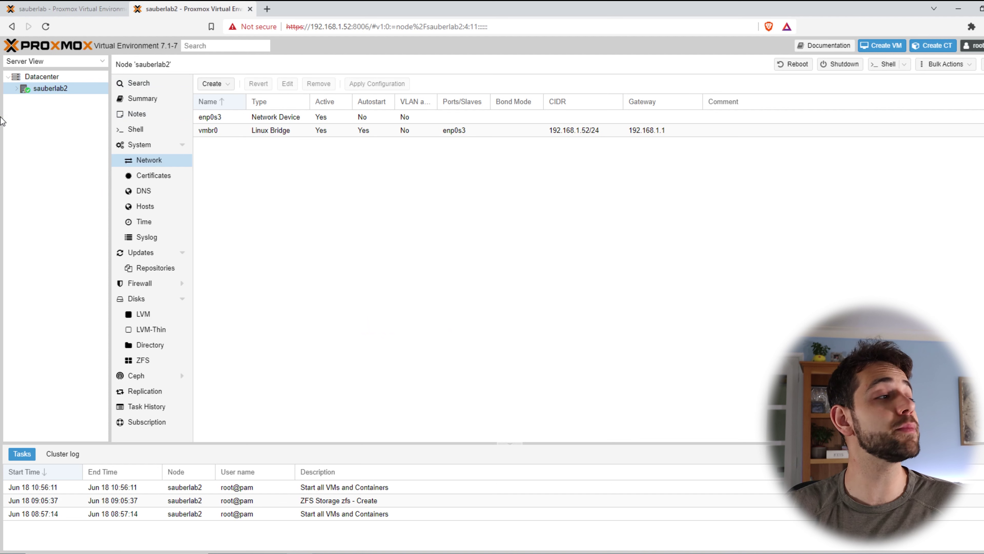
left_click(62, 78)
left_click(138, 129)
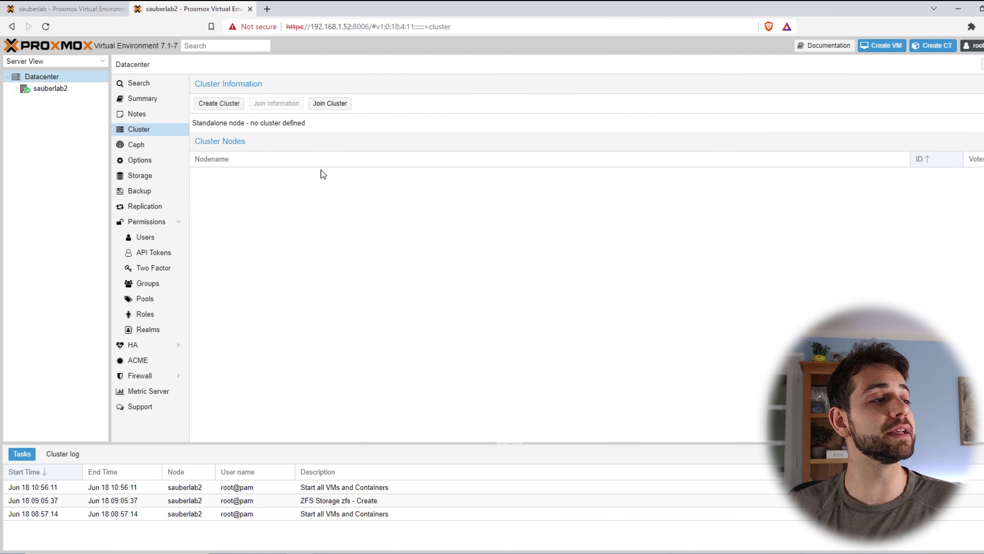
left_click(332, 103)
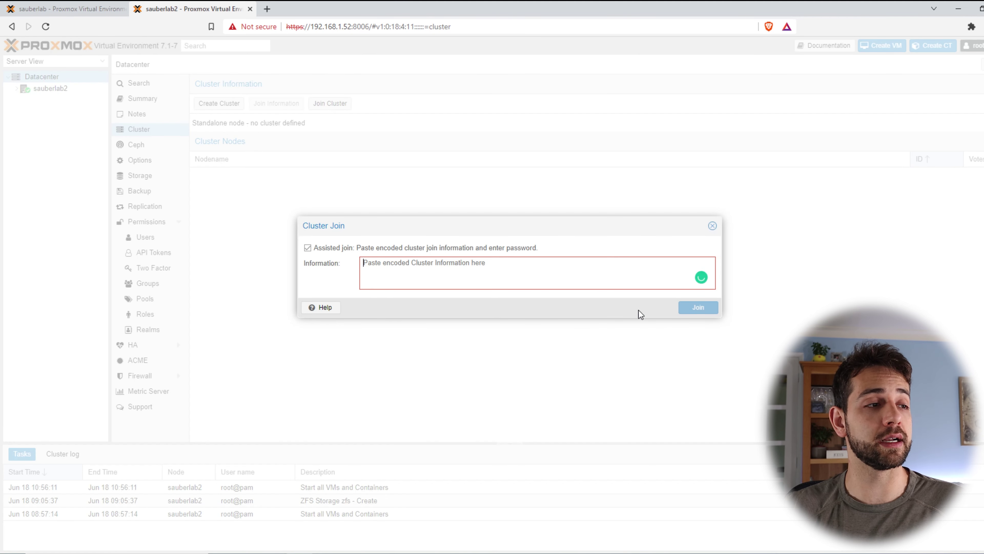
key("ctrl+v")
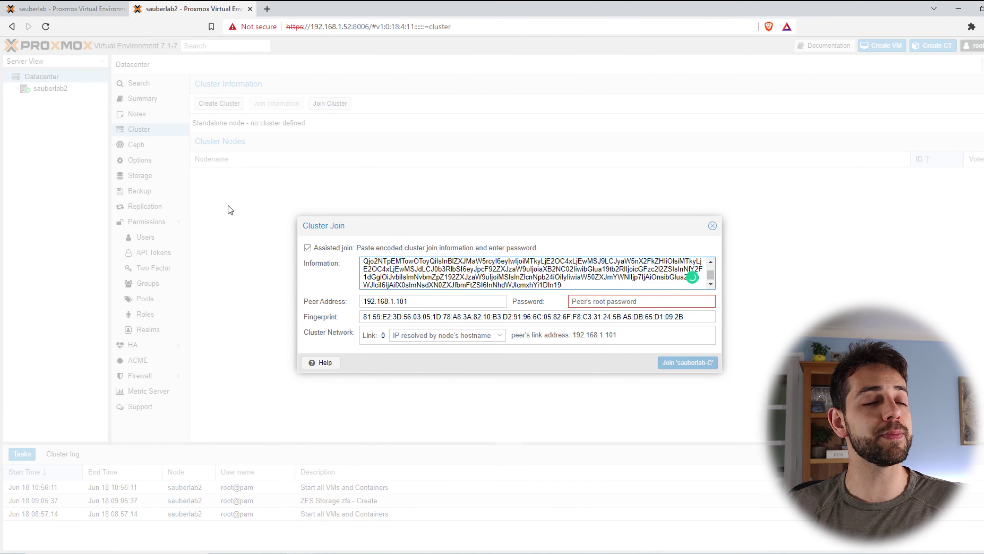
Enter the peer's root password, join sauberlab2 to the sauberlab-C cluster, and close the task output.
left_click(592, 298)
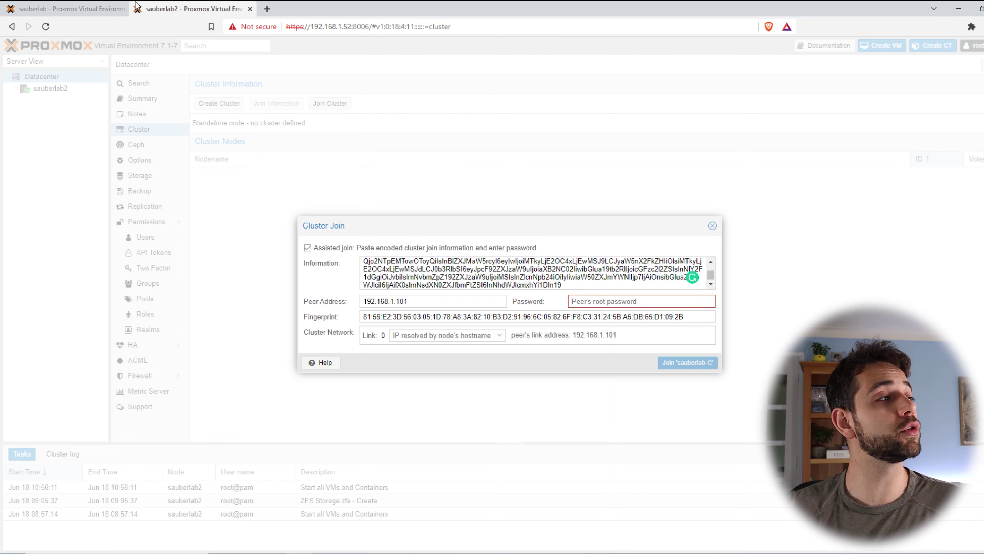
type("****")
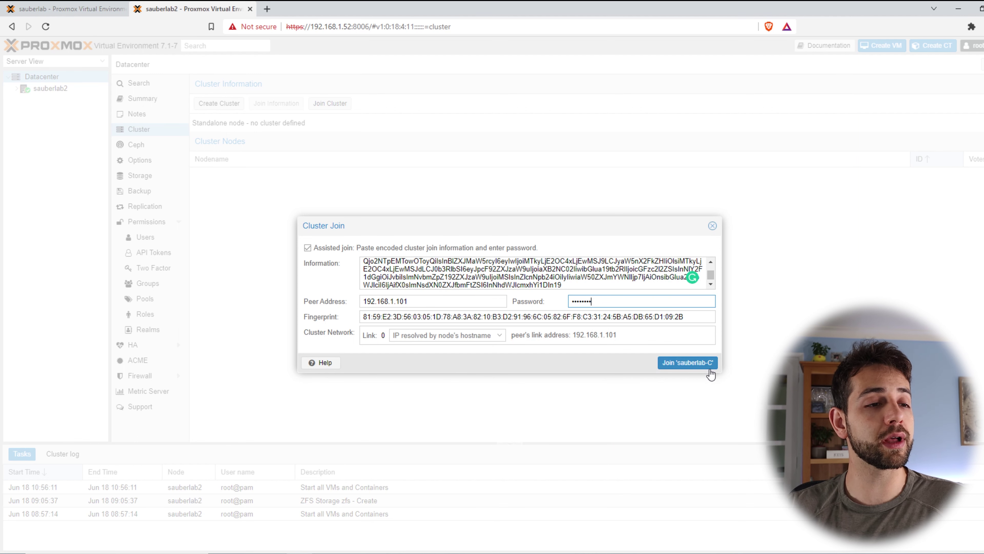
left_click(688, 363)
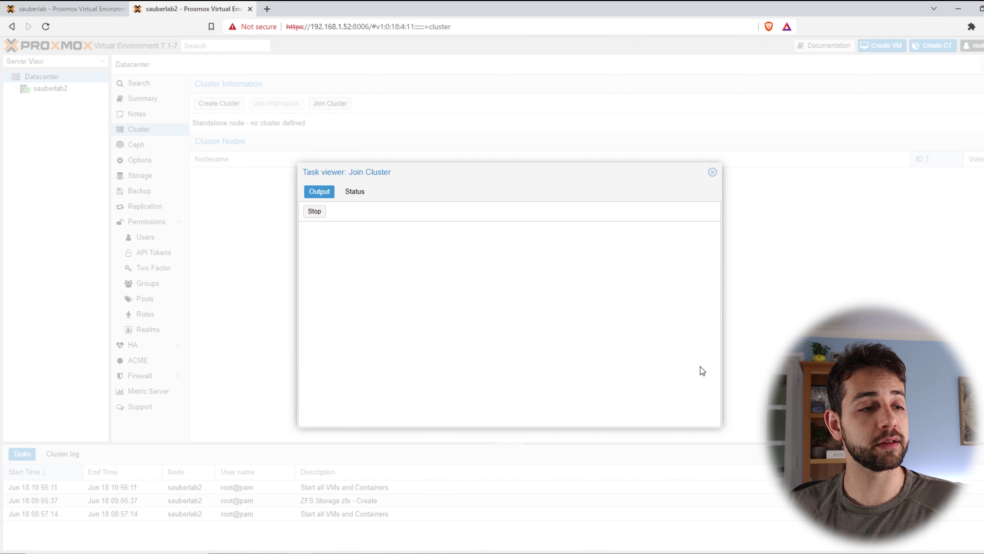
left_click_drag(406, 187, 412, 93)
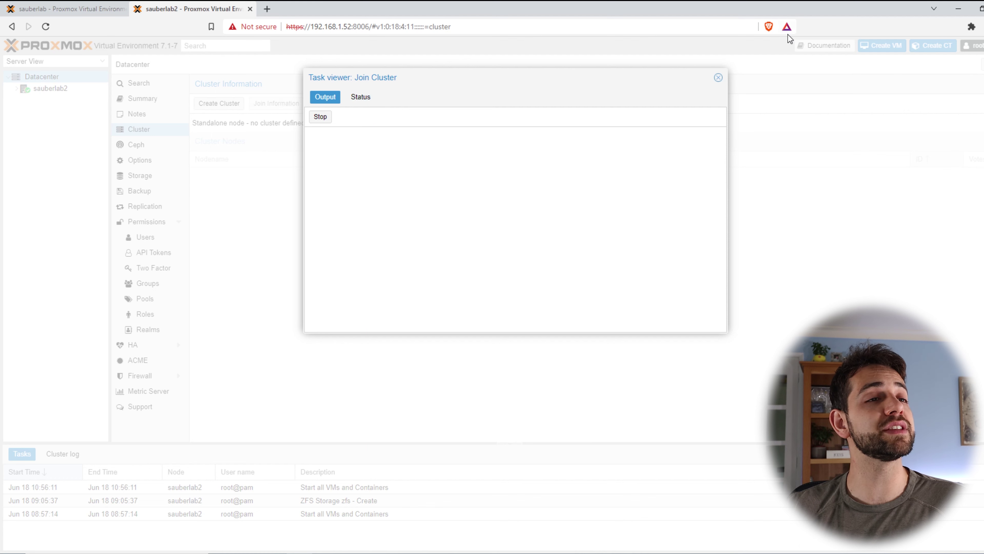
left_click(719, 78)
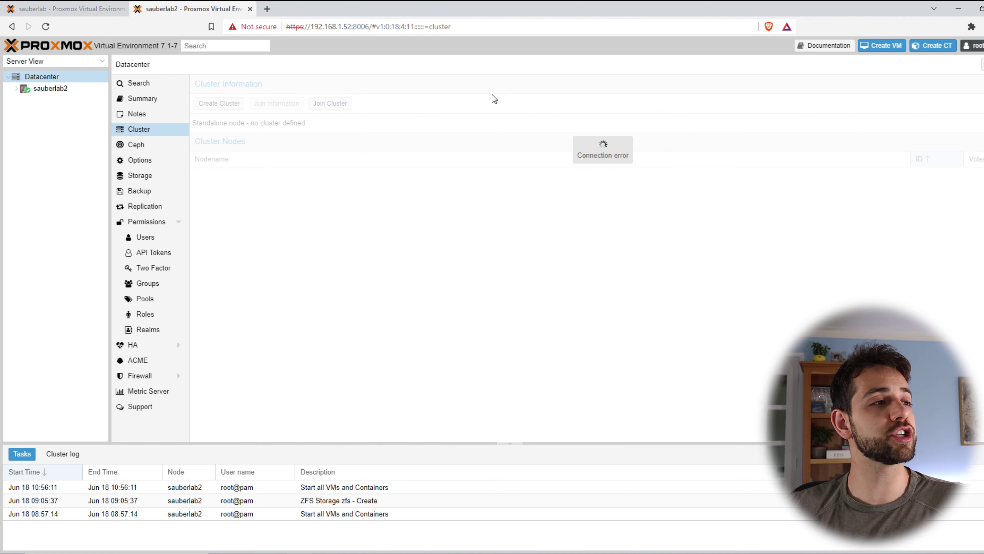
Reload the sauberlab2 web interface and proceed past the certificate warning for 192.168.1.52.
left_click(433, 26)
key("BackSpace")
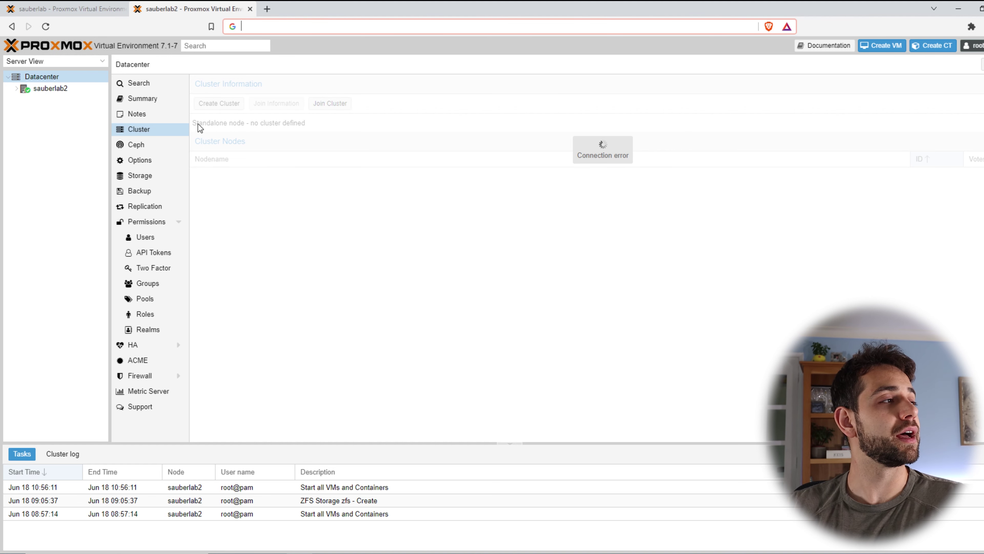
key("F5")
left_click(374, 274)
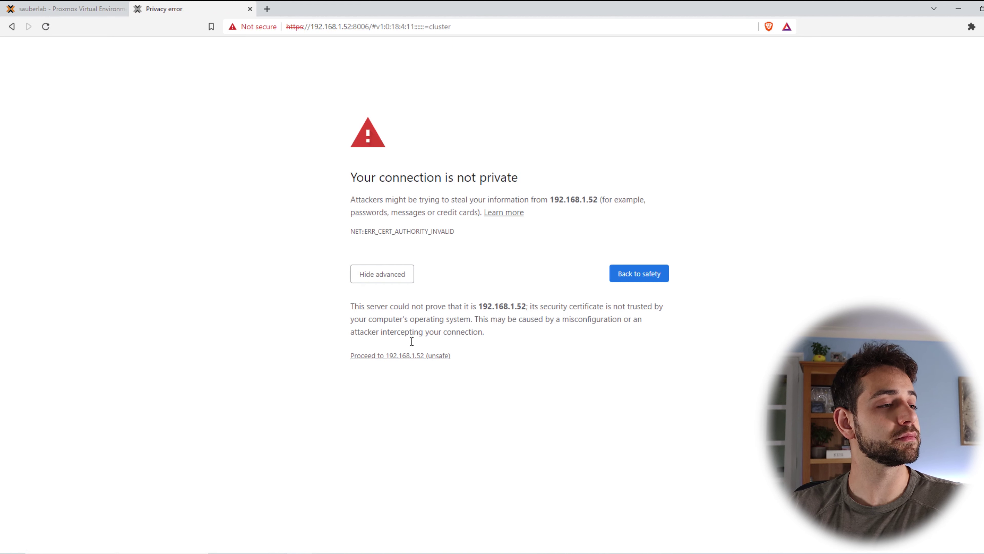
left_click(398, 357)
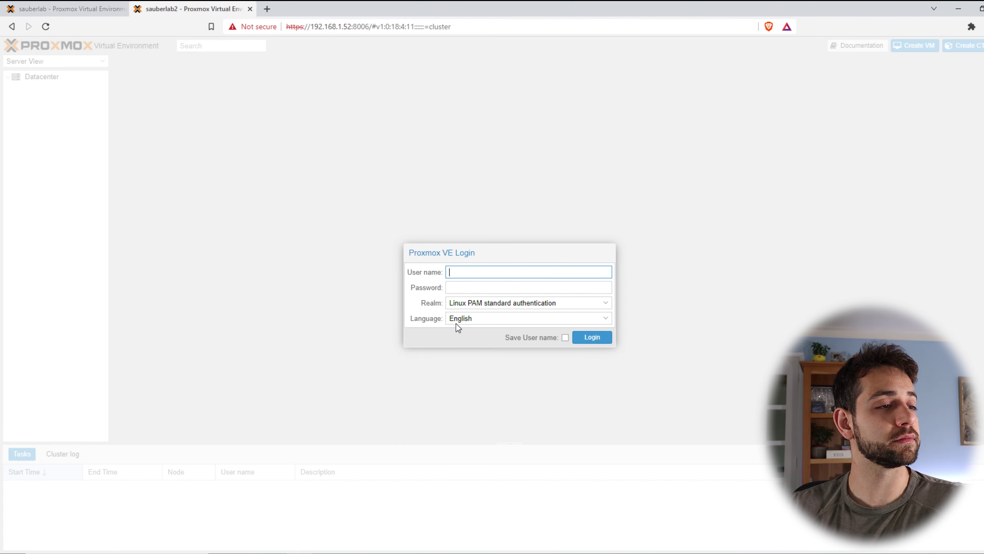
Log in to sauberlab2 as root with the account password.
type("root")
key("Tab")
type("••")
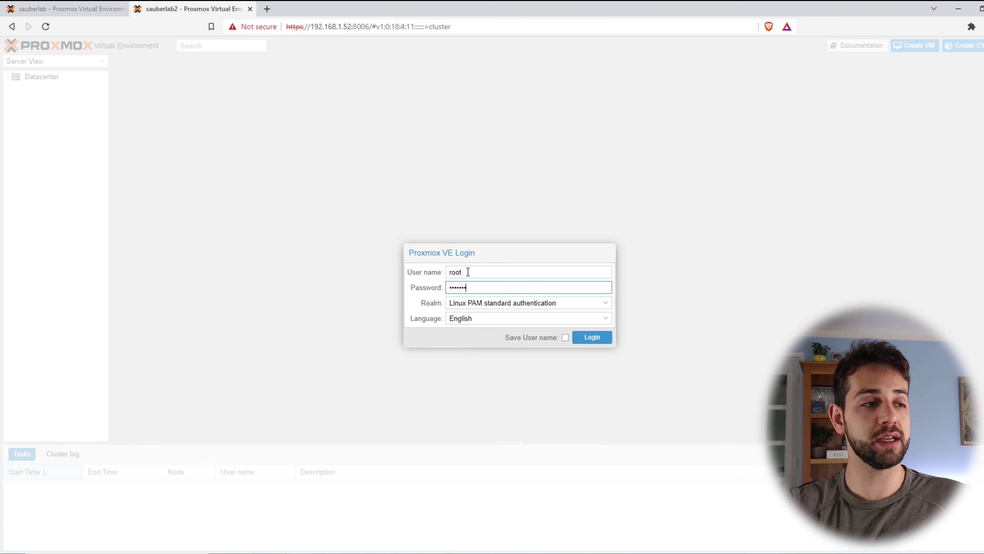
key("Return")
left_click(494, 320)
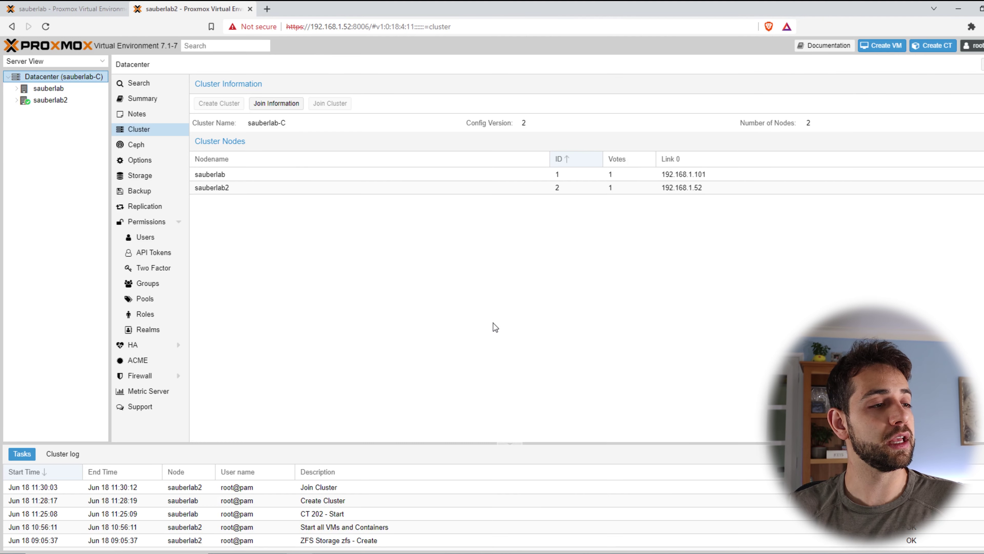
Expand the sauberlab and sauberlab2 nodes, view each one's network configuration, and return to the datacenter's cluster settings.
left_click(16, 100)
left_click(17, 88)
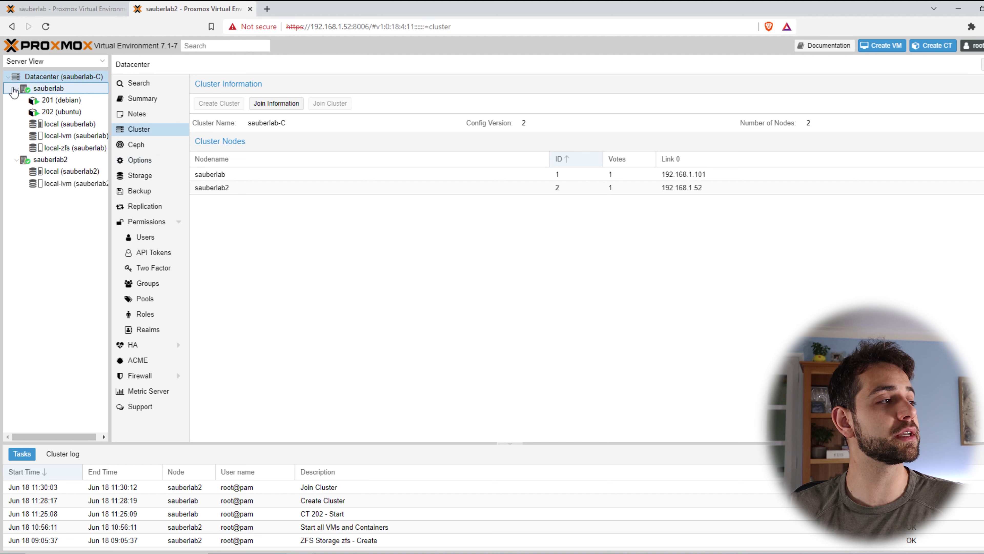
left_click(62, 86)
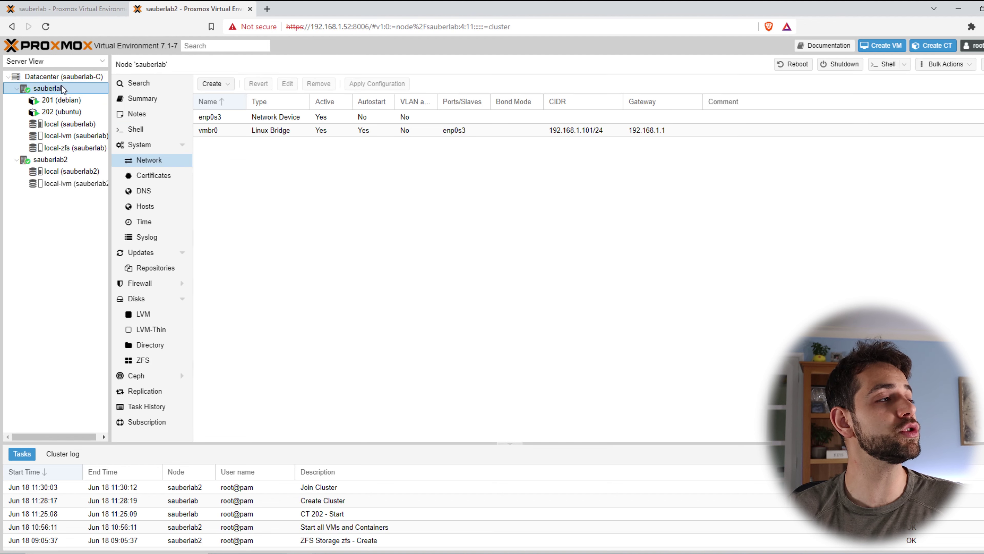
left_click(51, 170)
left_click(57, 160)
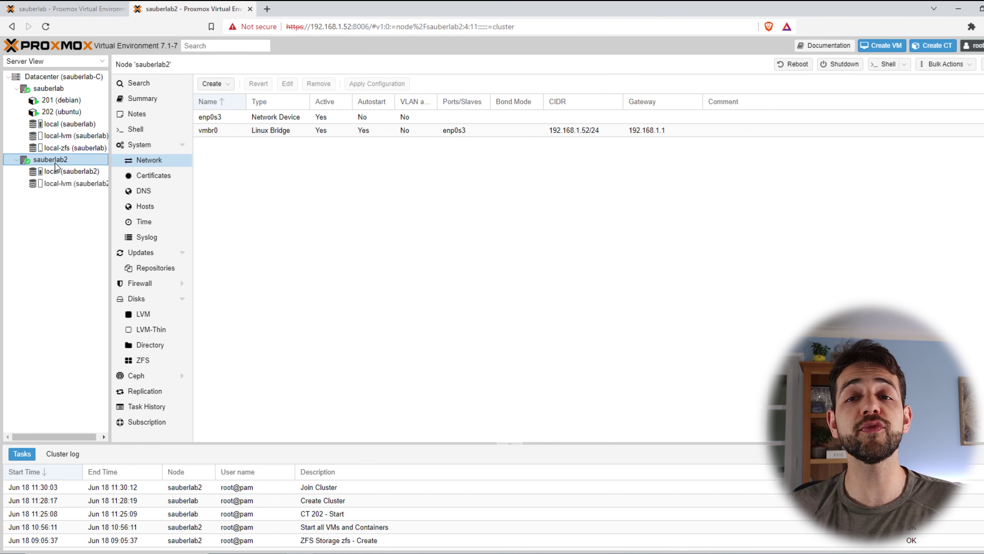
left_click(79, 79)
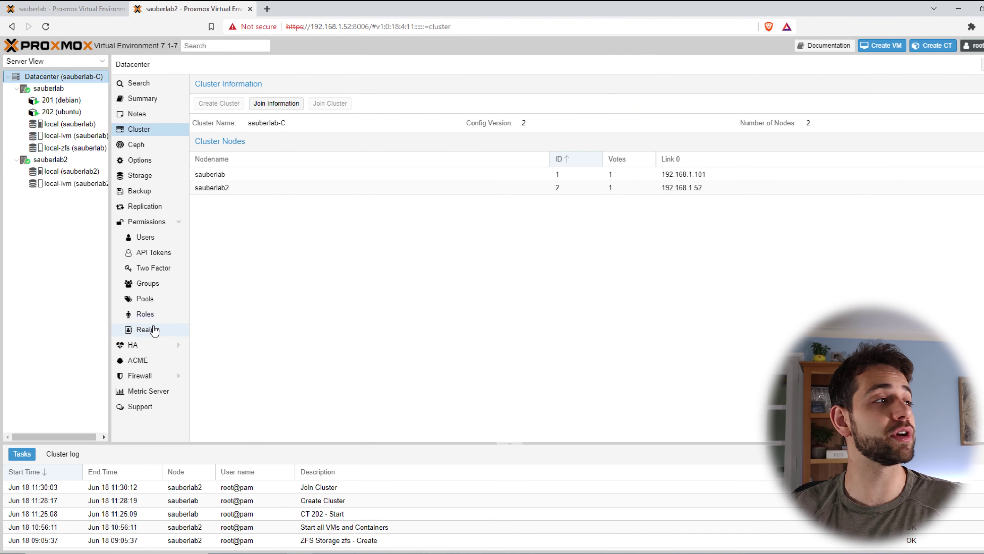
Close the join information on sauberlab and compare the cluster view at 192.168.1.101 with the one on sauberlab2.
left_click(100, 5)
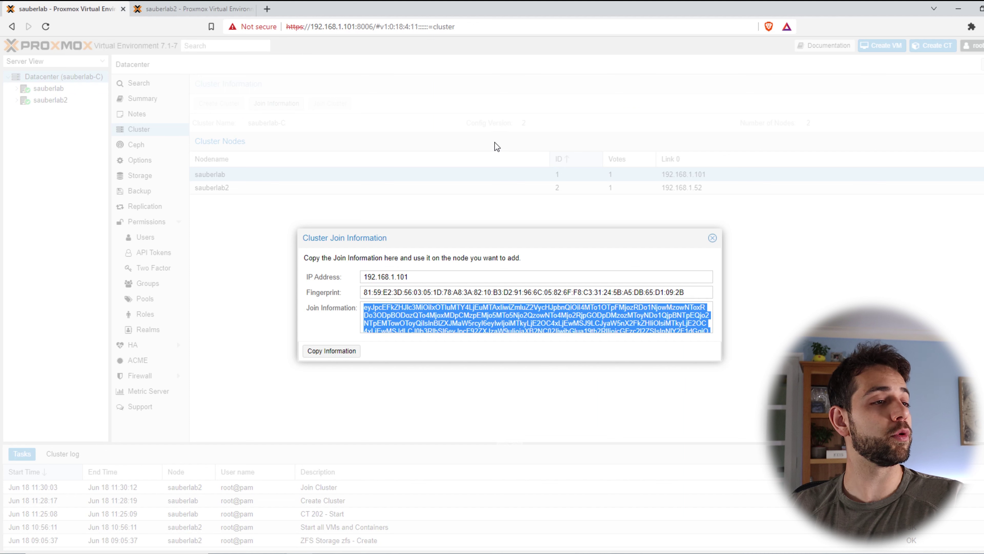
left_click(712, 241)
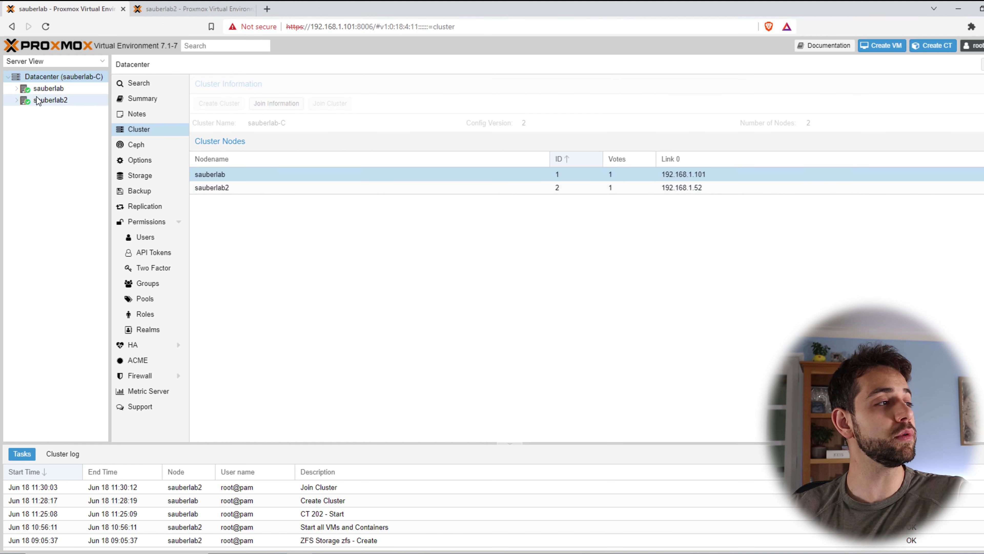
left_click(162, 8)
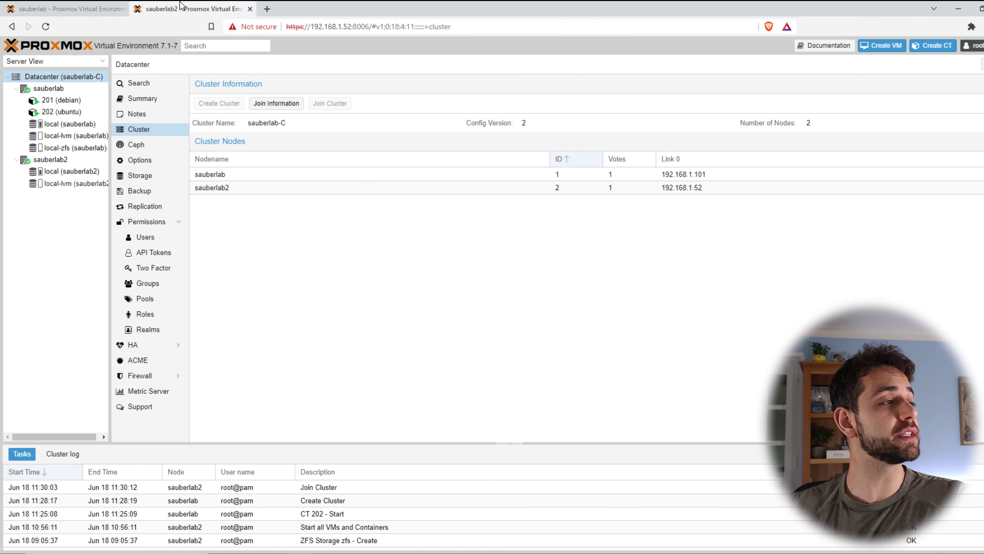
left_click(37, 9)
left_click_drag(336, 27, 388, 27)
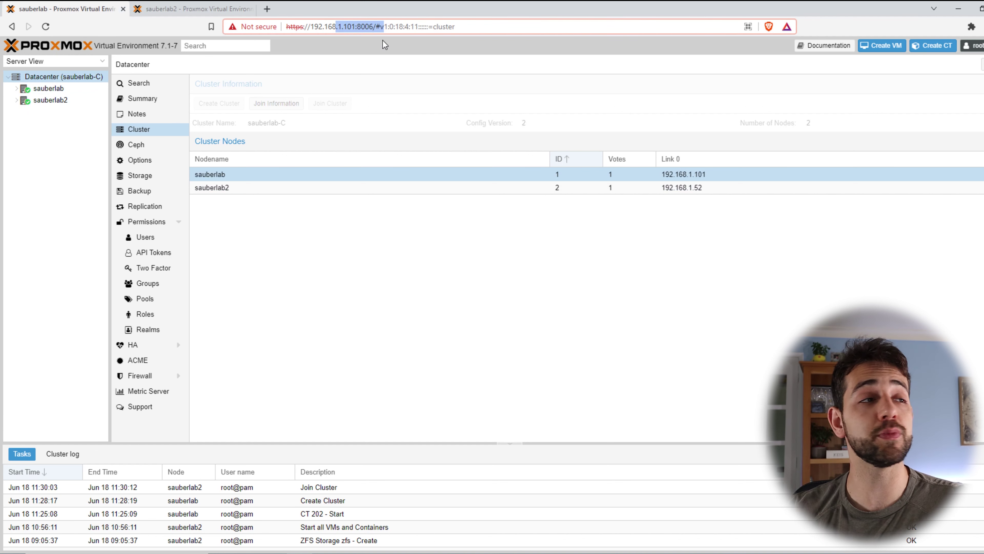
left_click(359, 26)
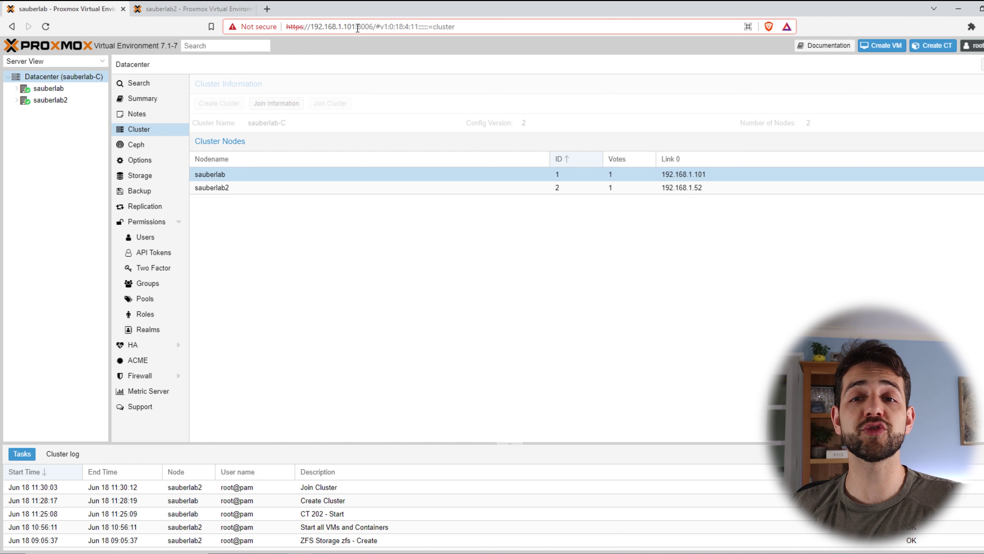
left_click(235, 5)
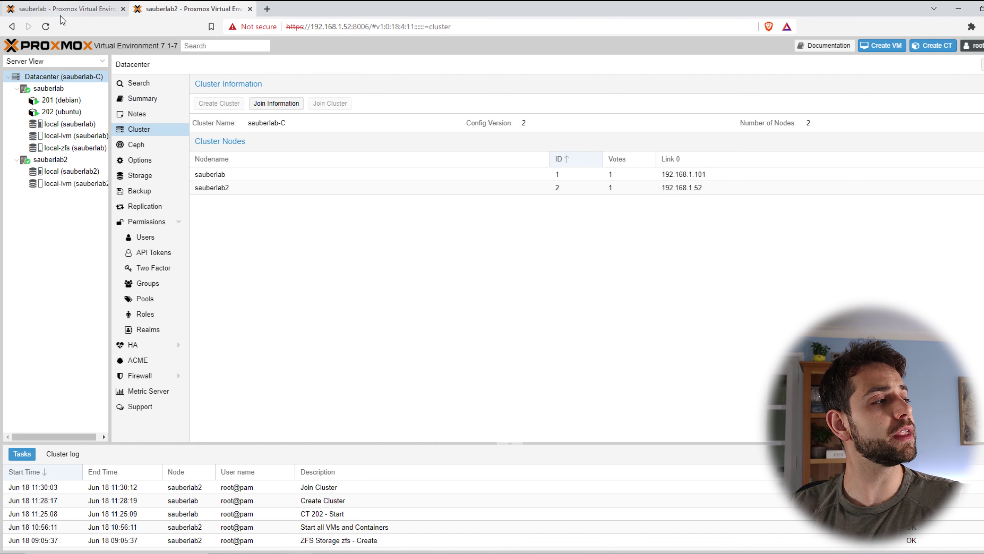
View the sauberlab node from sauberlab2, and review the cluster's health and combined CPU resources in the datacenter summary.
left_click(49, 89)
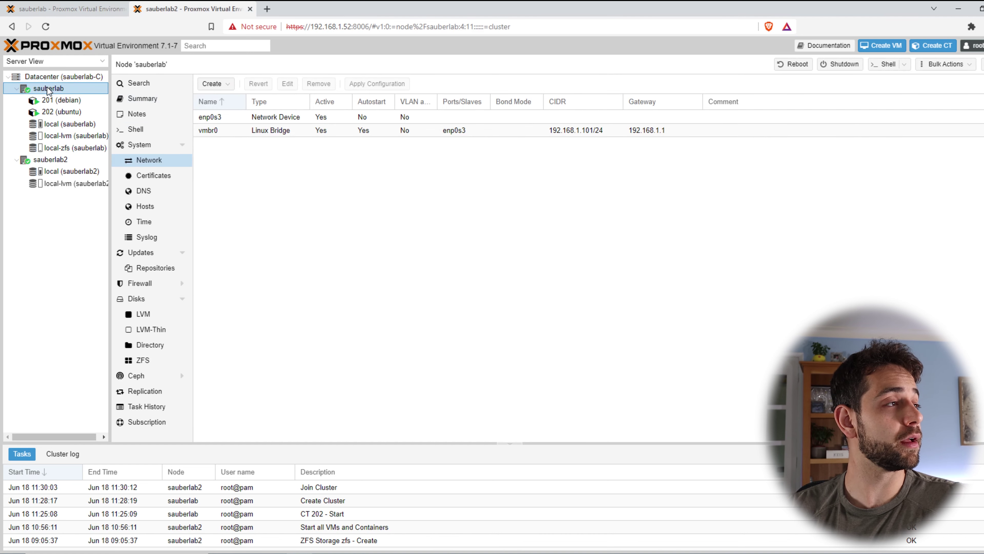
left_click(70, 79)
left_click(153, 101)
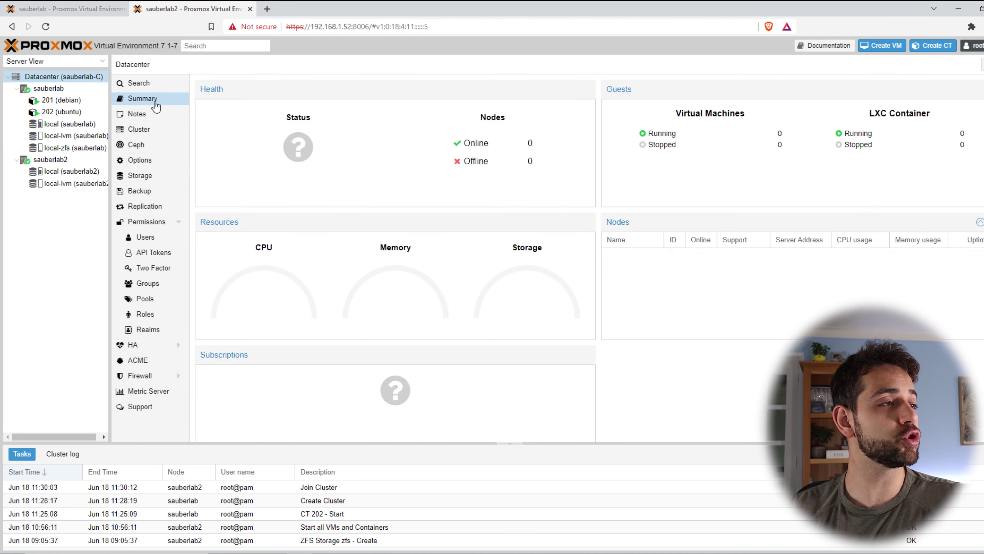
triple_click(262, 174)
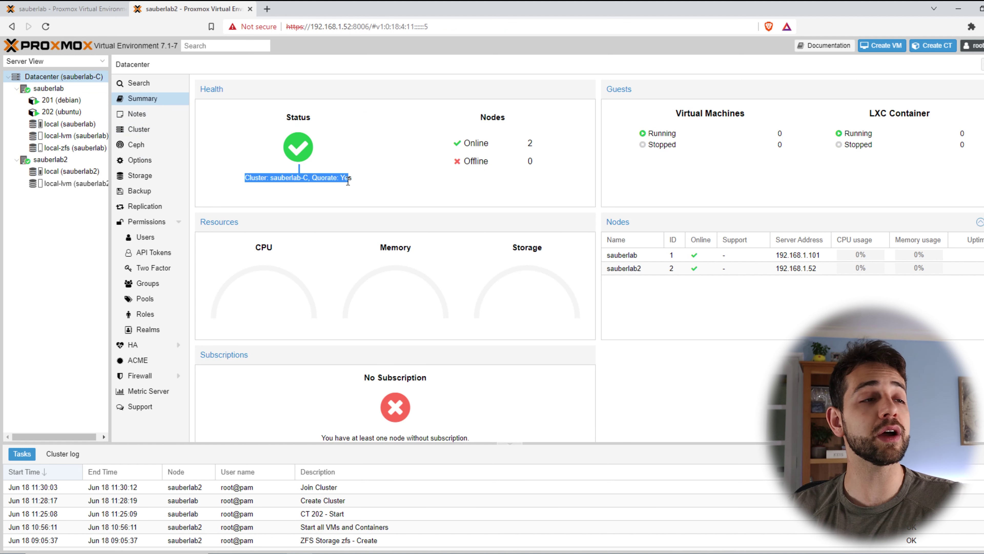
left_click_drag(477, 113, 417, 202)
left_click(244, 333)
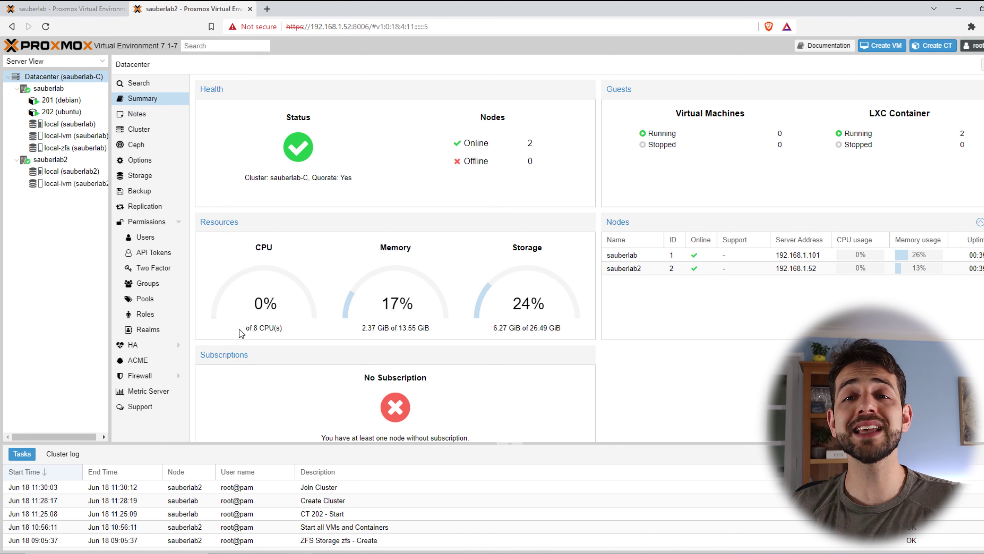
left_click_drag(282, 330, 257, 333)
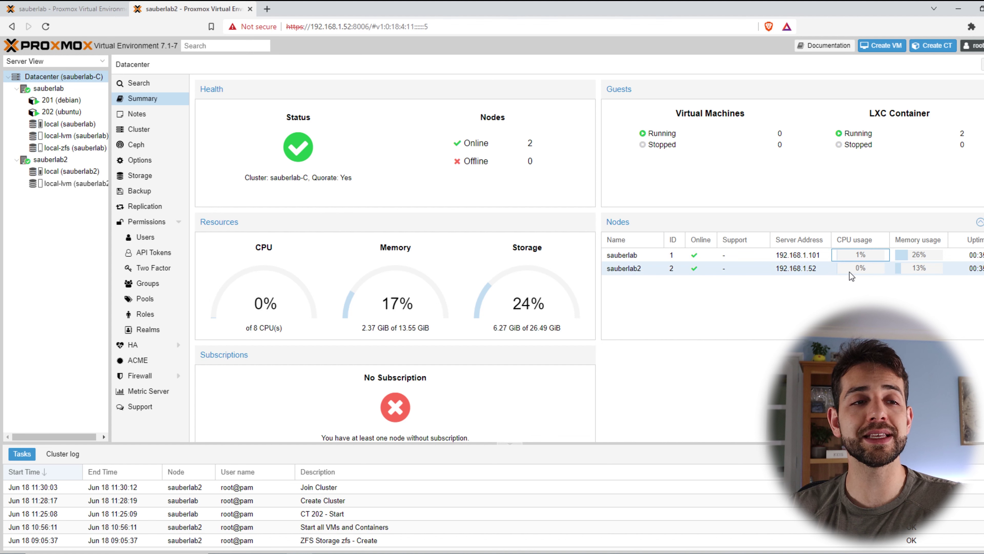
Check the CPU and memory usage of the sauberlab and sauberlab2 nodes in the datacenter summary.
left_click(862, 268)
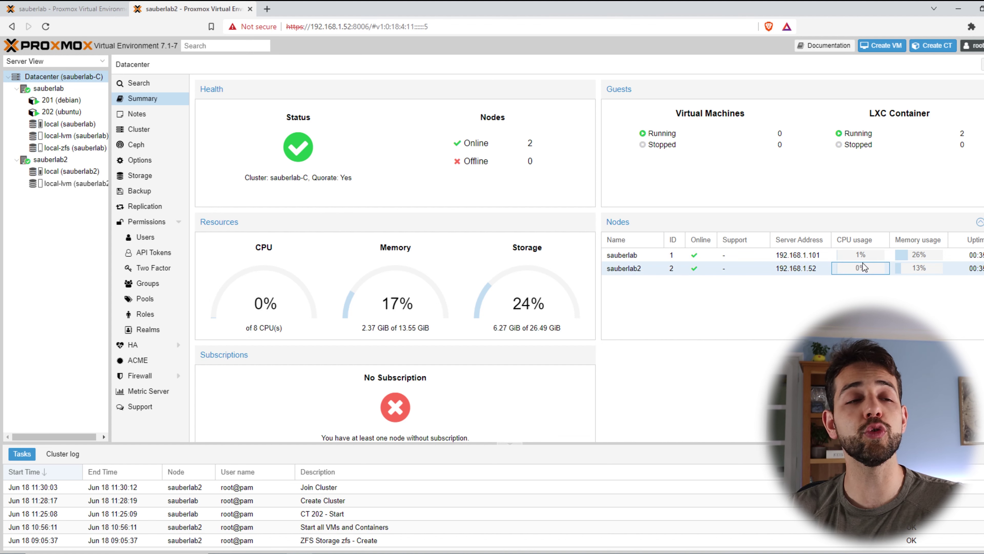
left_click(932, 256)
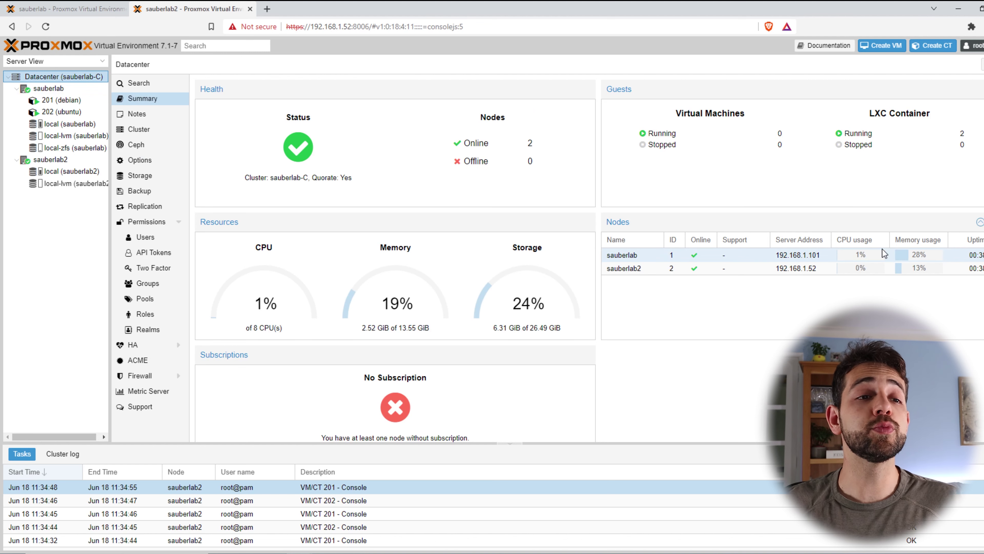
left_click(936, 257)
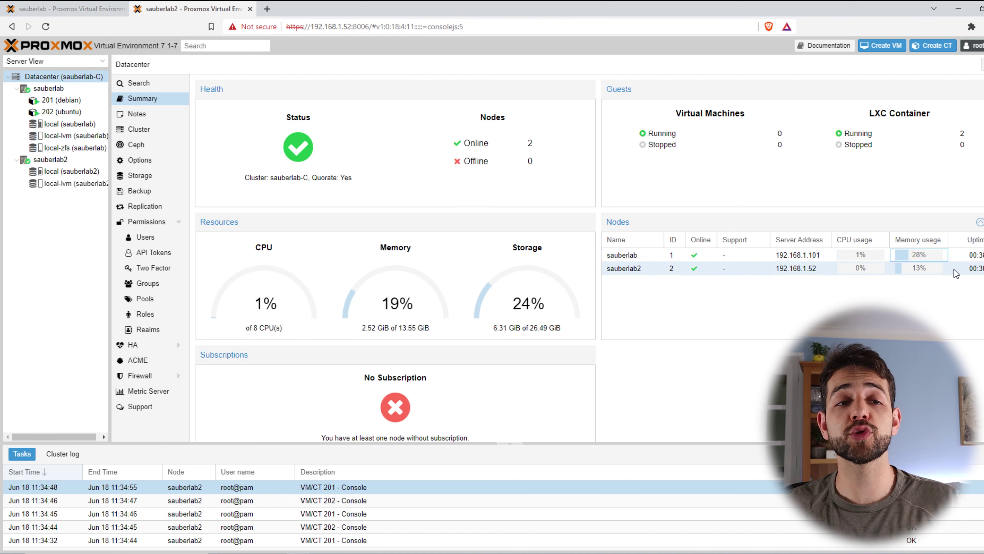
left_click(939, 271)
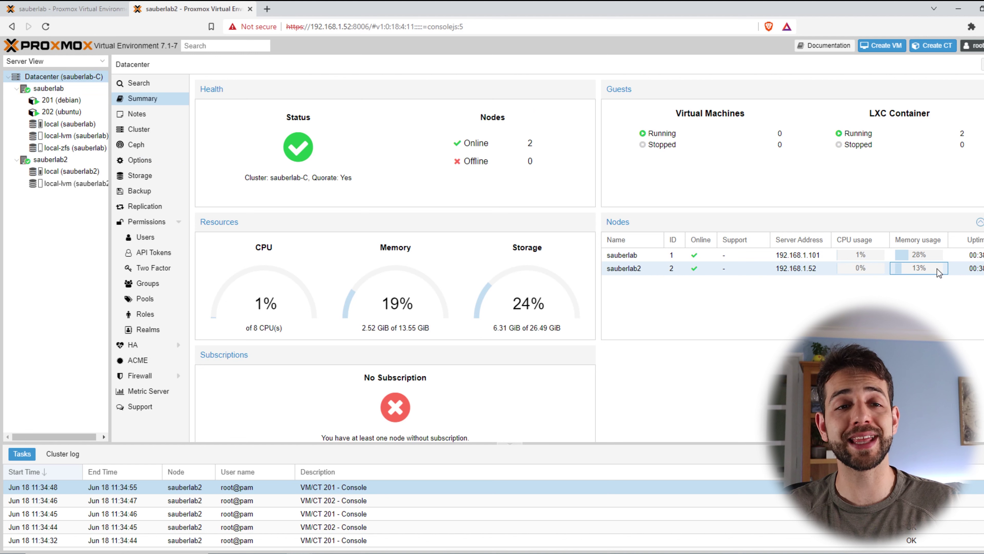
Check sauberlab's memory usage in the datacenter summary, and view the sauberlab node and its container 201 (debian).
left_click(923, 259)
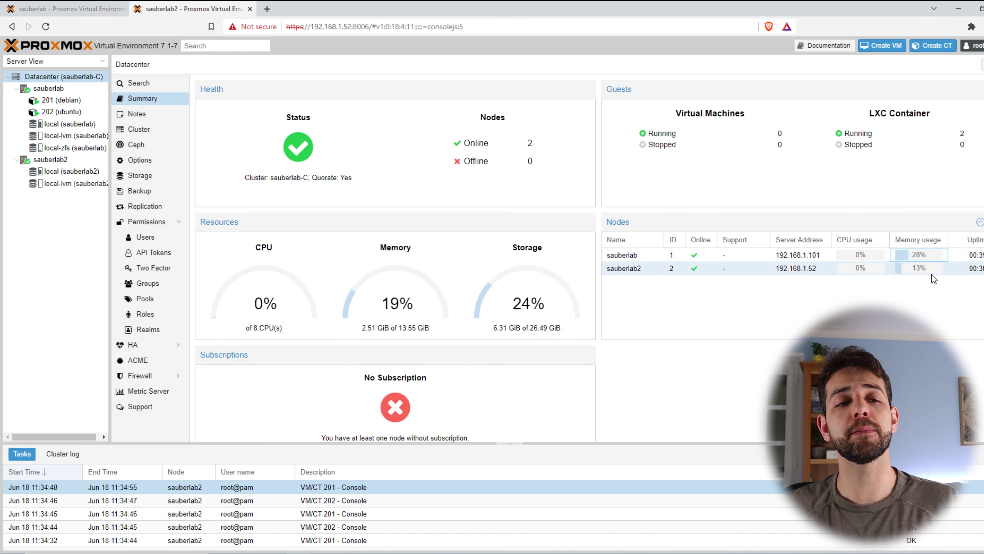
left_click(47, 89)
left_click(66, 100)
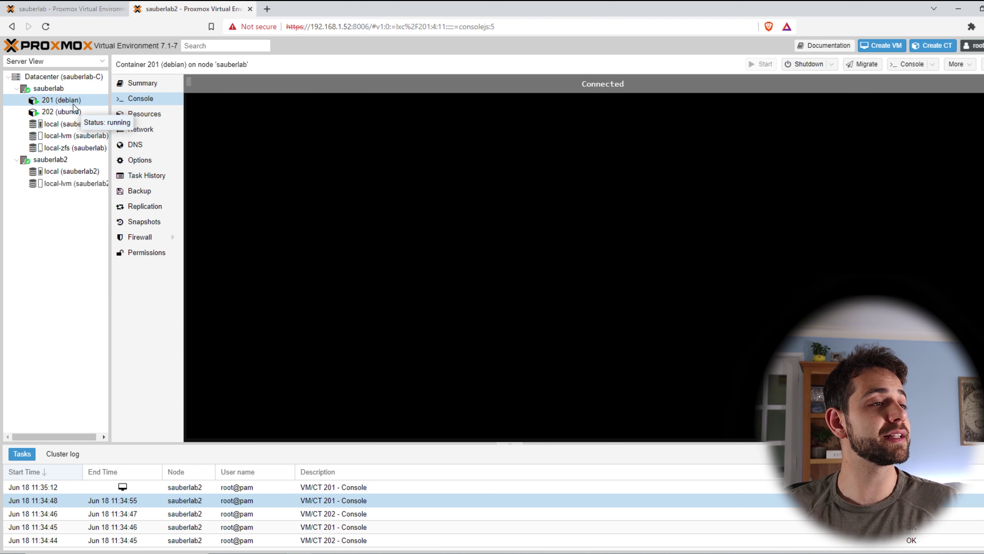
left_click(86, 88)
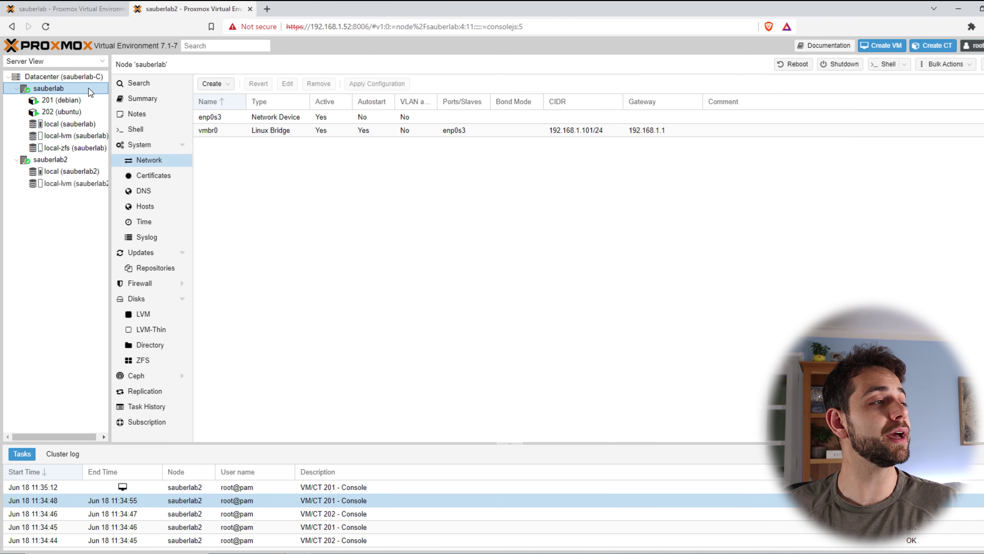
left_click(60, 101)
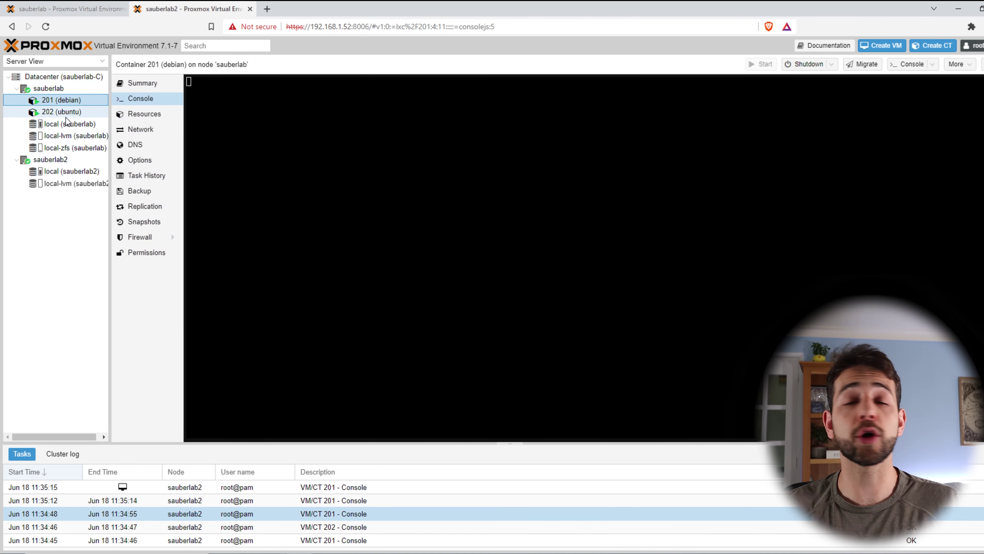
Set up the migration of container 201 (debian) from sauberlab, reviewing the source node and mode and choosing sauberlab2 as the target node.
right_click(65, 100)
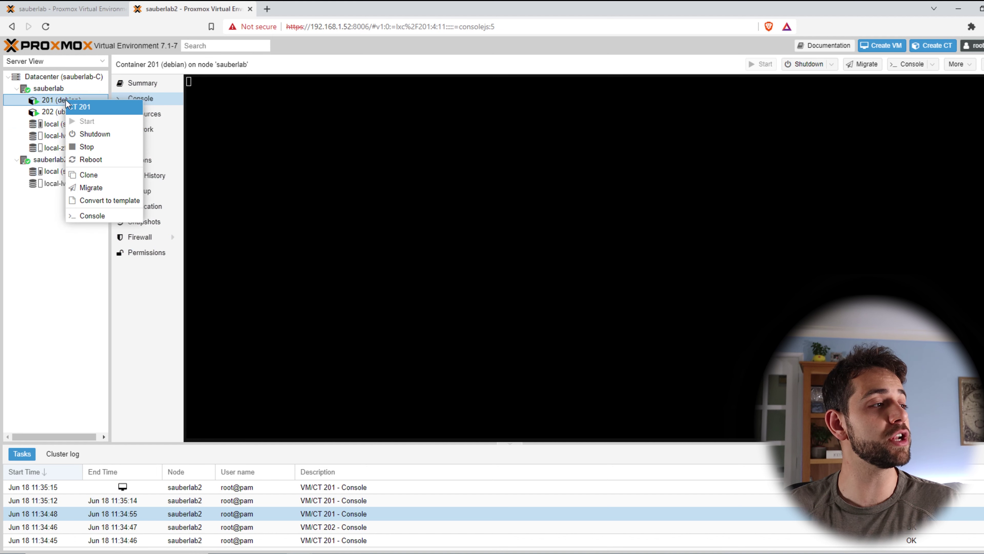
left_click(110, 188)
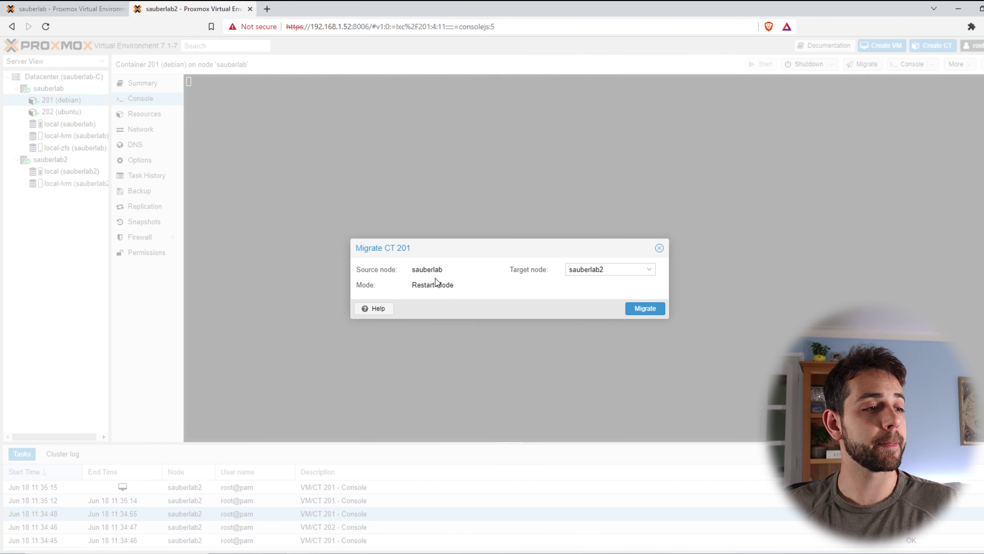
left_click_drag(423, 269, 488, 276)
left_click(448, 283)
left_click_drag(412, 270, 433, 288)
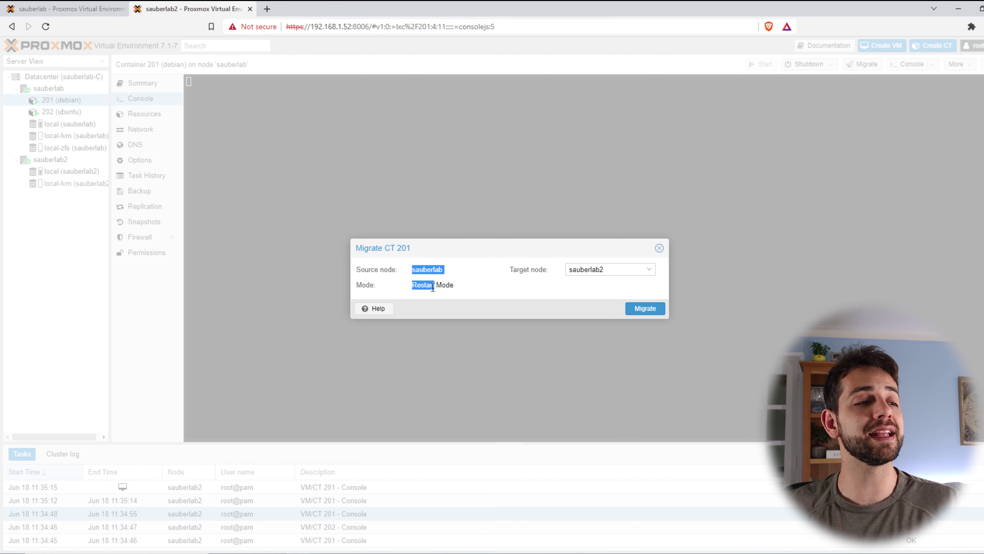
left_click(649, 269)
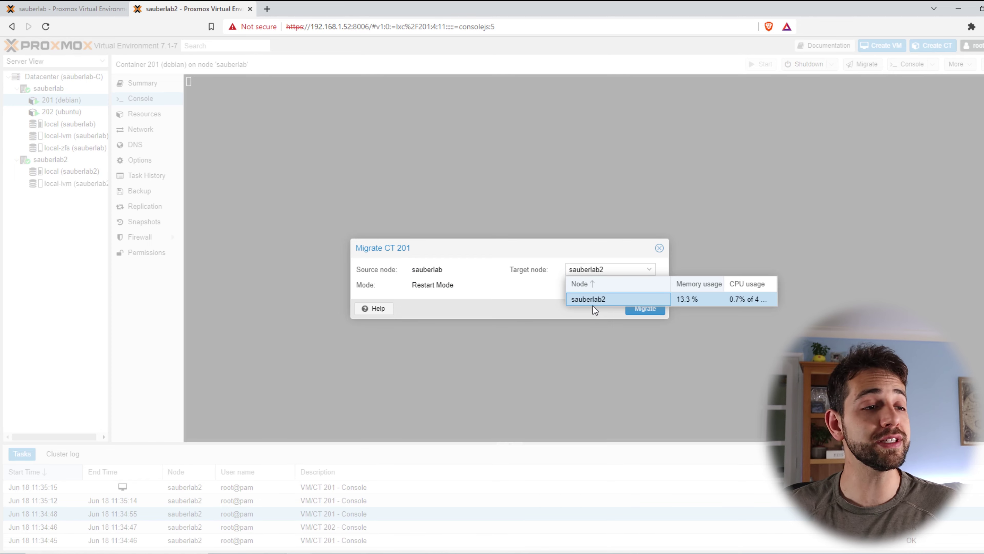
left_click(600, 298)
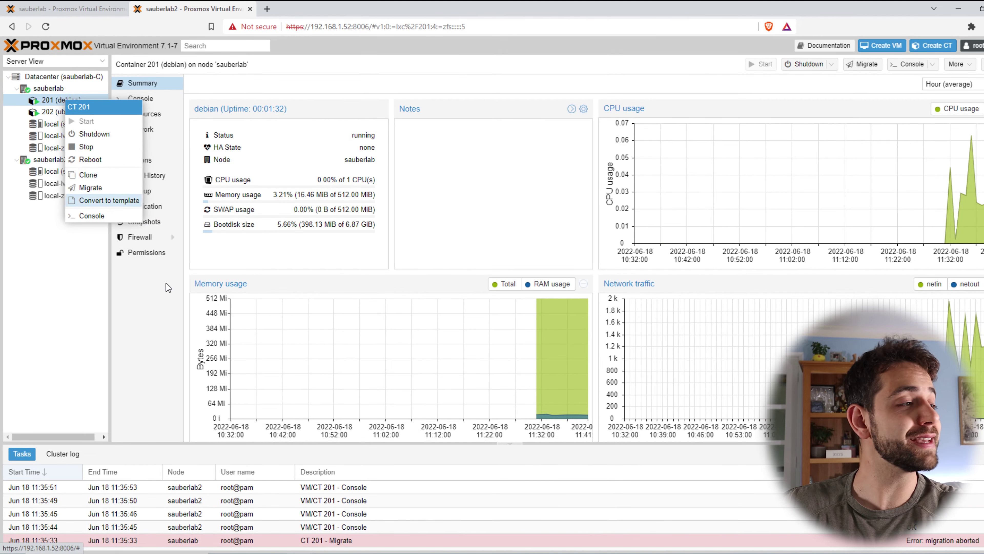
Take a snapshot of container 201 (debian) named sauber1 and close the task viewer.
left_click(145, 307)
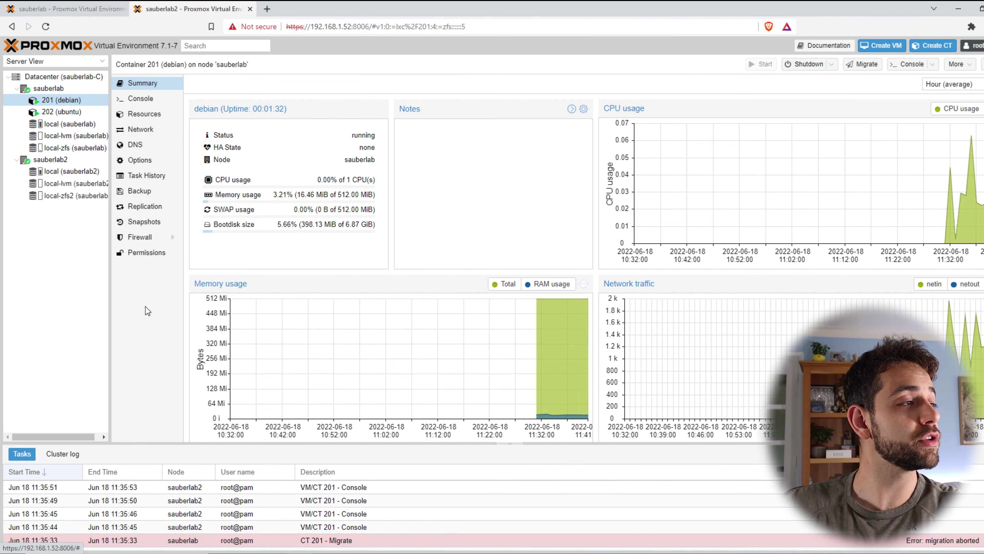
left_click(145, 221)
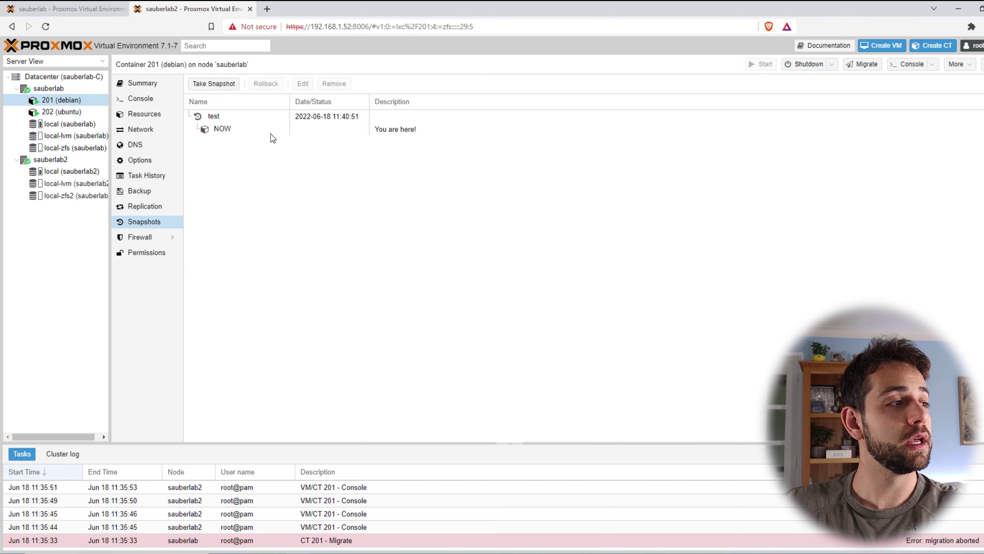
left_click(300, 118)
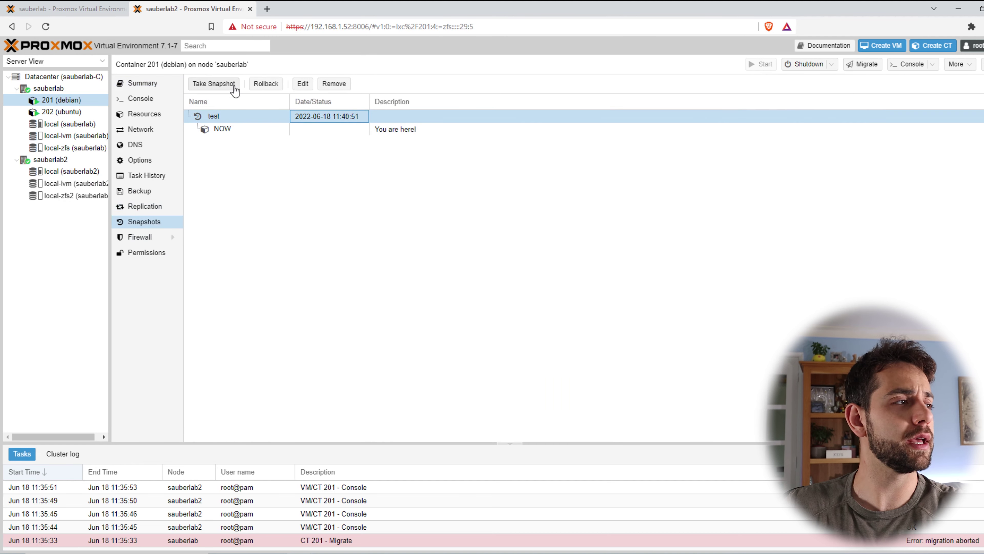
left_click(213, 84)
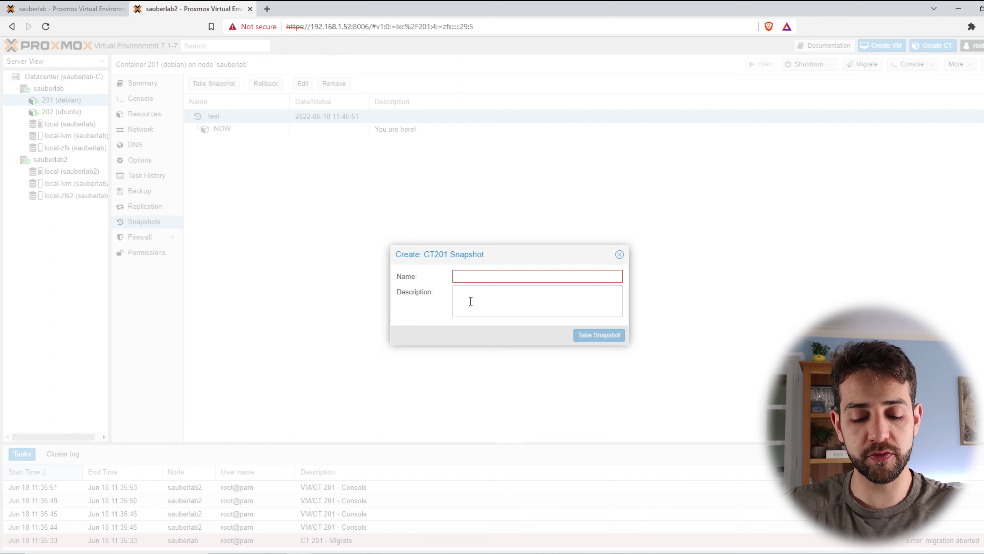
type("sauber1")
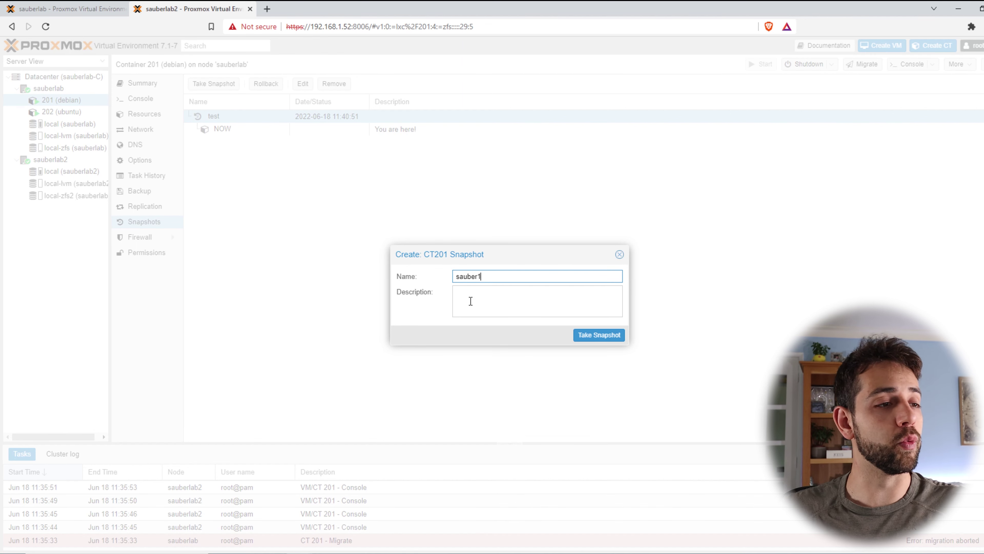
left_click(606, 336)
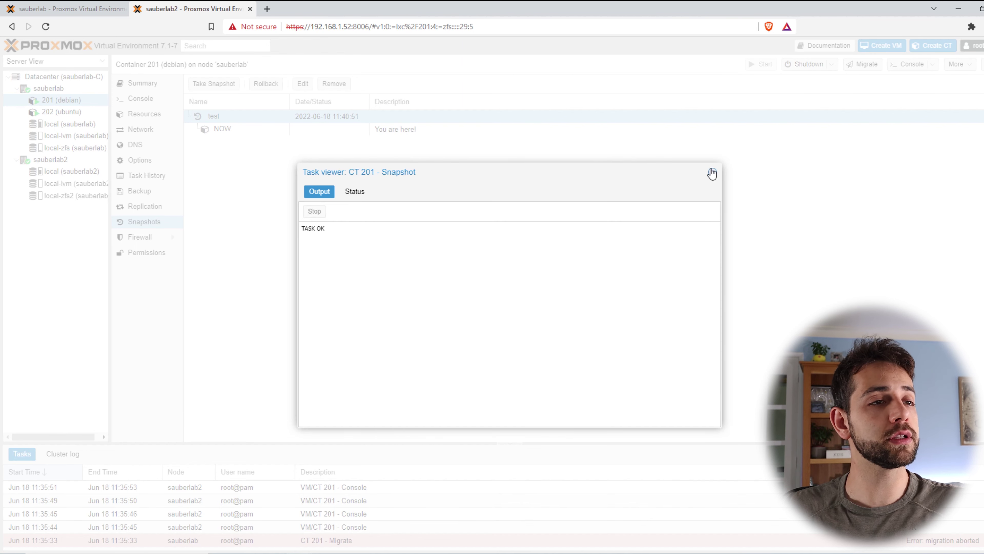
left_click(712, 173)
Set up a clone of container 201 (debian) on target node sauberlab2 with CT ID 203 and hostname debian2.
right_click(78, 101)
left_click(89, 172)
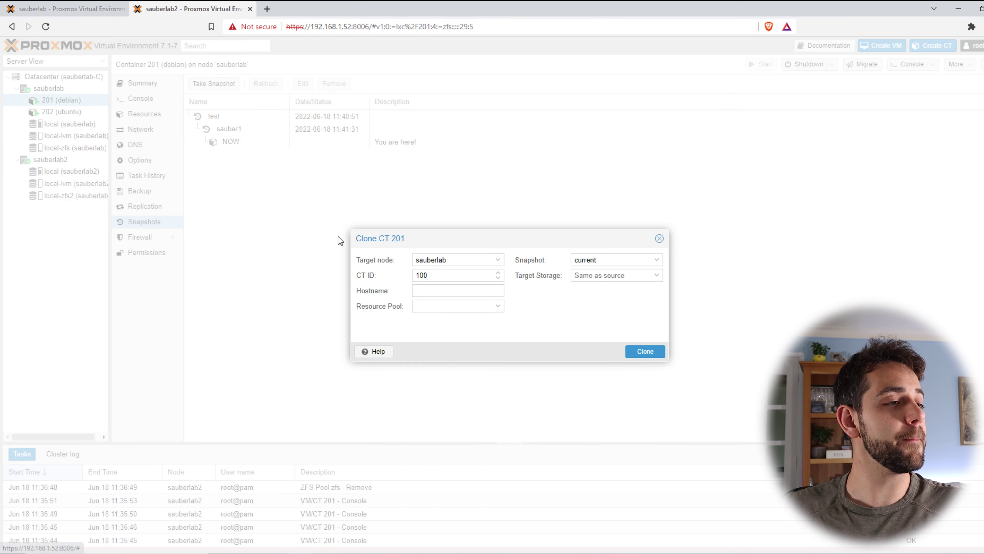
left_click(494, 261)
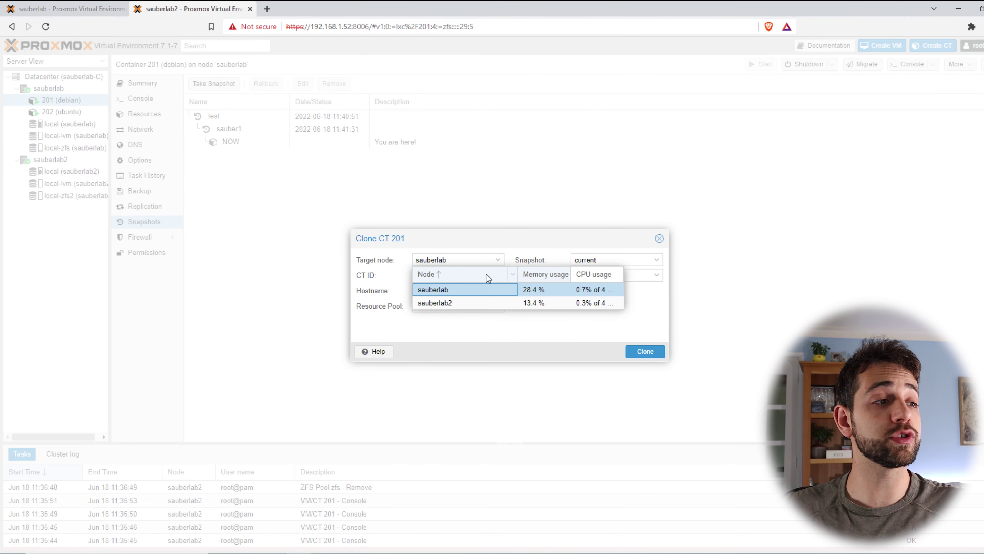
left_click(450, 303)
key("Tab")
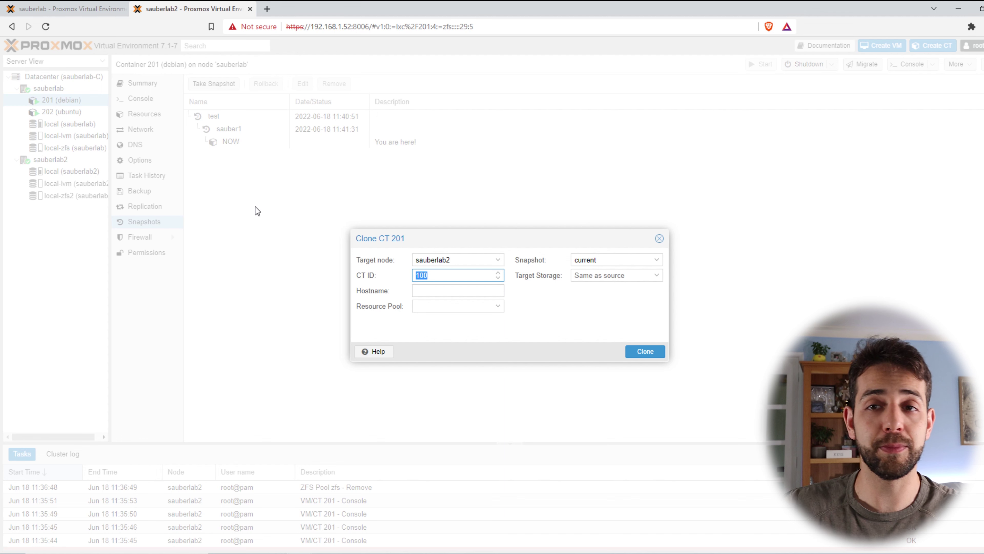
type("203")
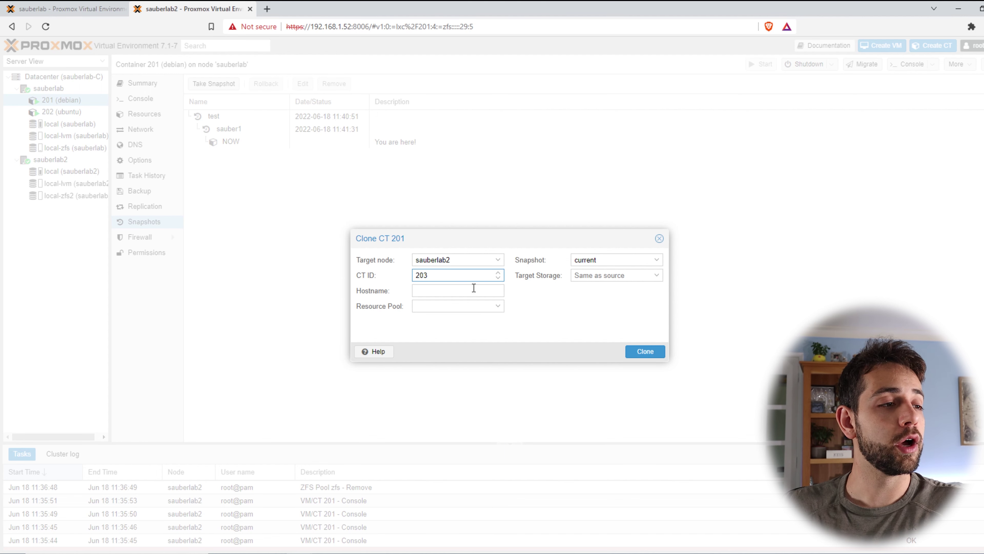
left_click(473, 287)
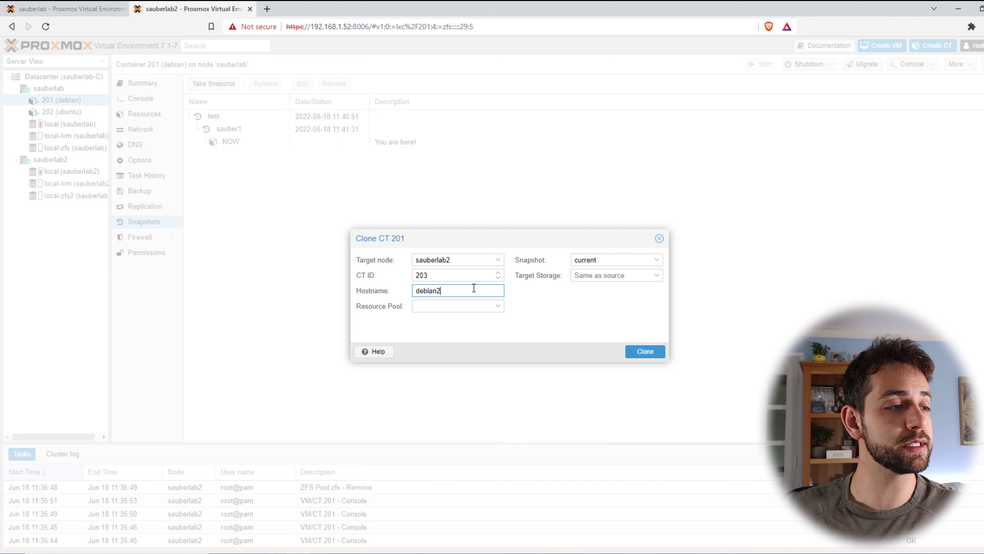
Select snapshot sauber1 as the clone source, check the target storage and resource pool options, and leave the clone setup.
left_click(658, 263)
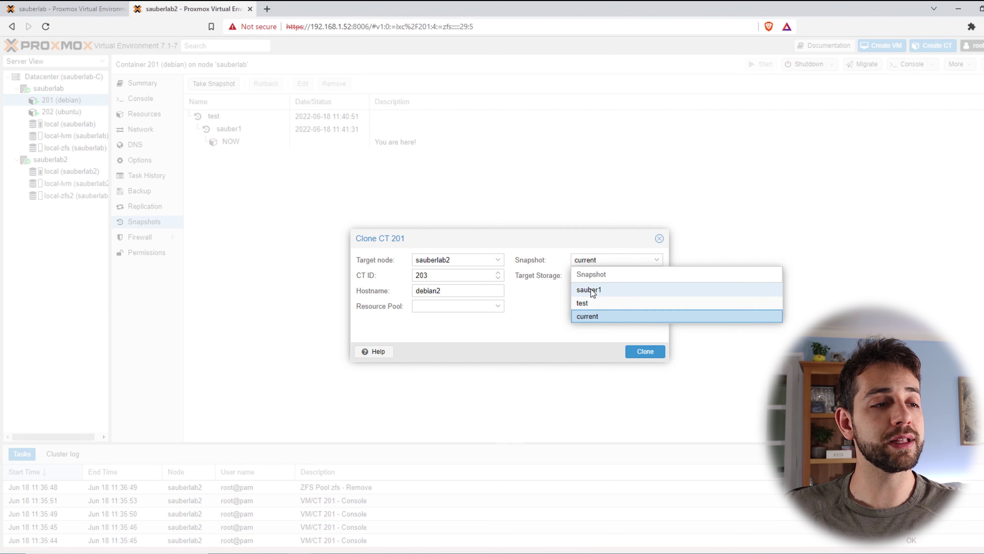
left_click(601, 291)
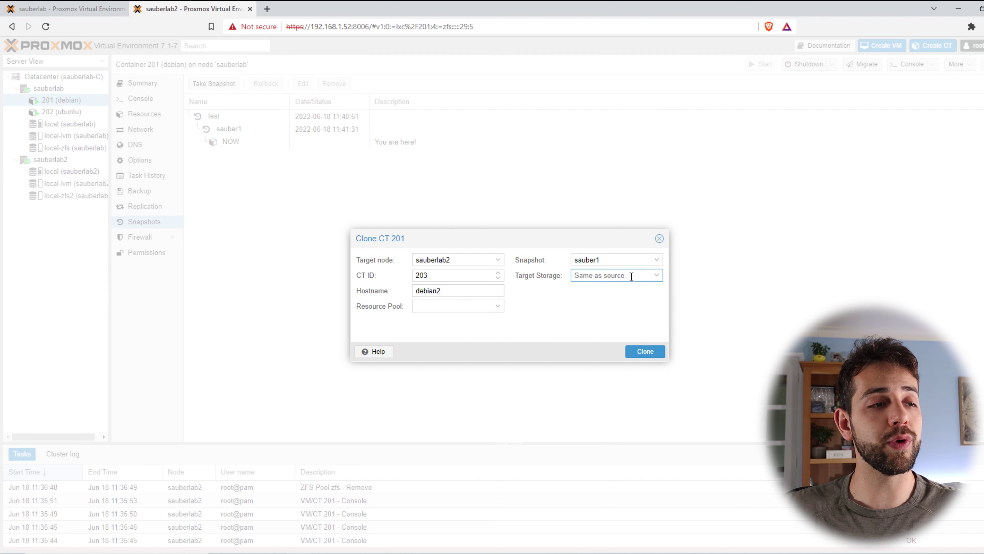
left_click(656, 278)
left_click(440, 302)
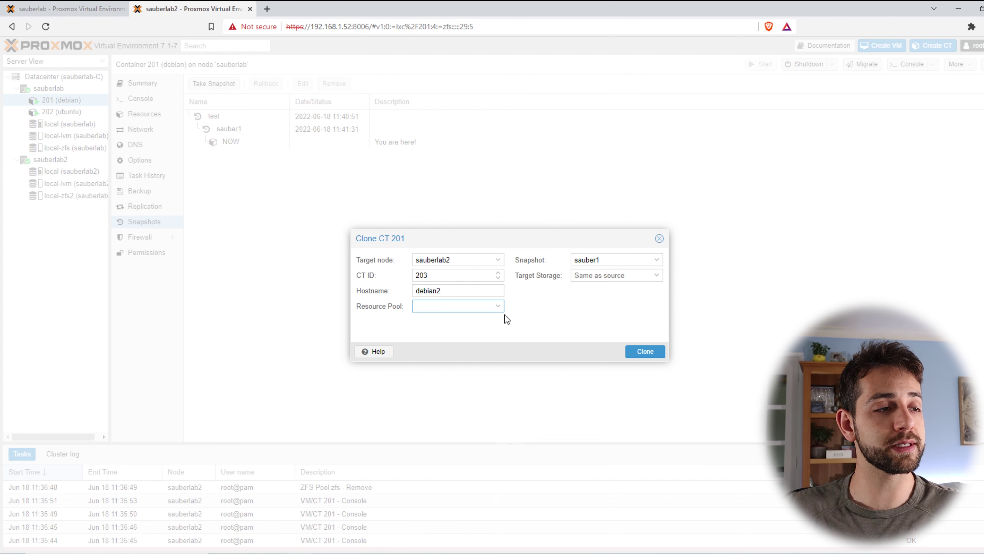
key("Escape")
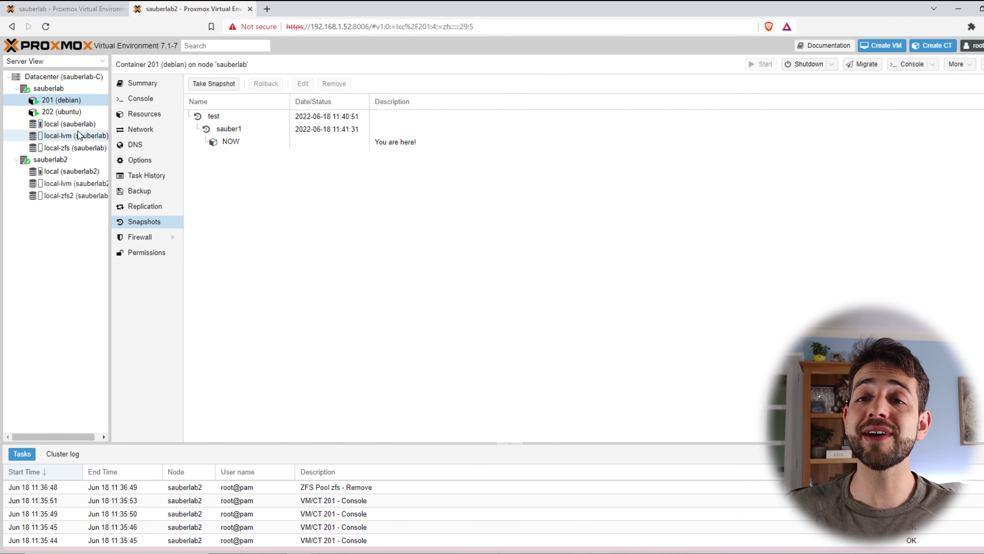
View the sauberlab node's ZFS pools and container 202 (ubuntu)'s snapshots, and show the actions available for container 202.
left_click(46, 89)
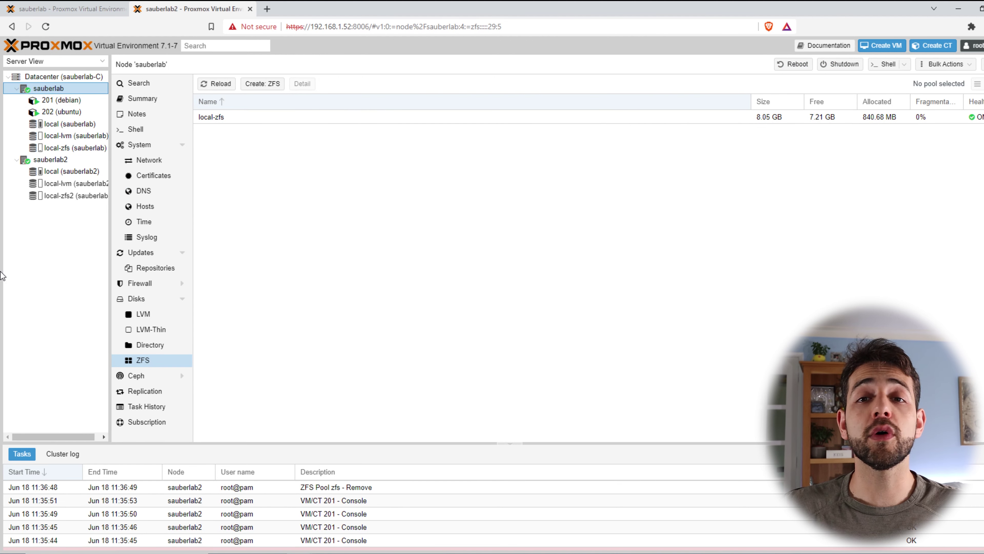
left_click(56, 112)
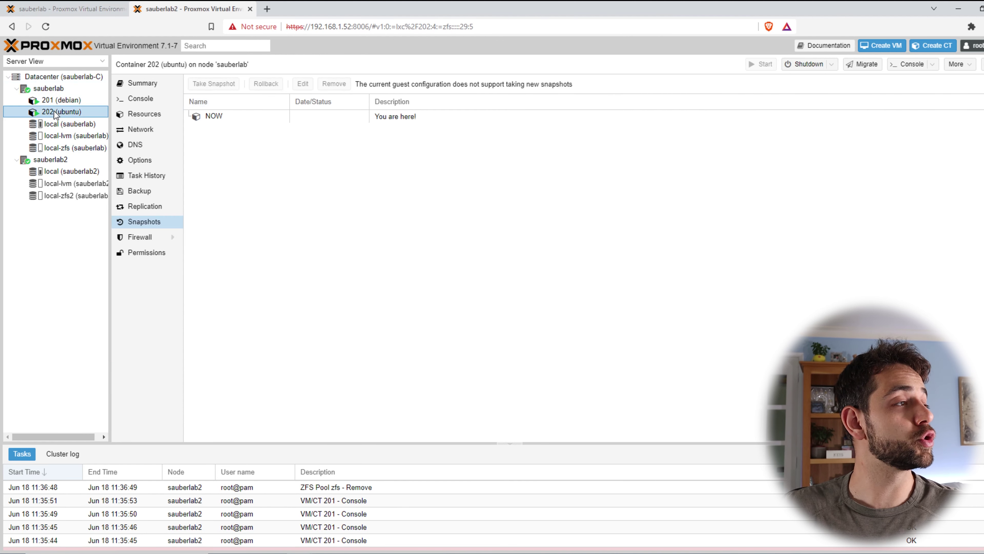
right_click(55, 112)
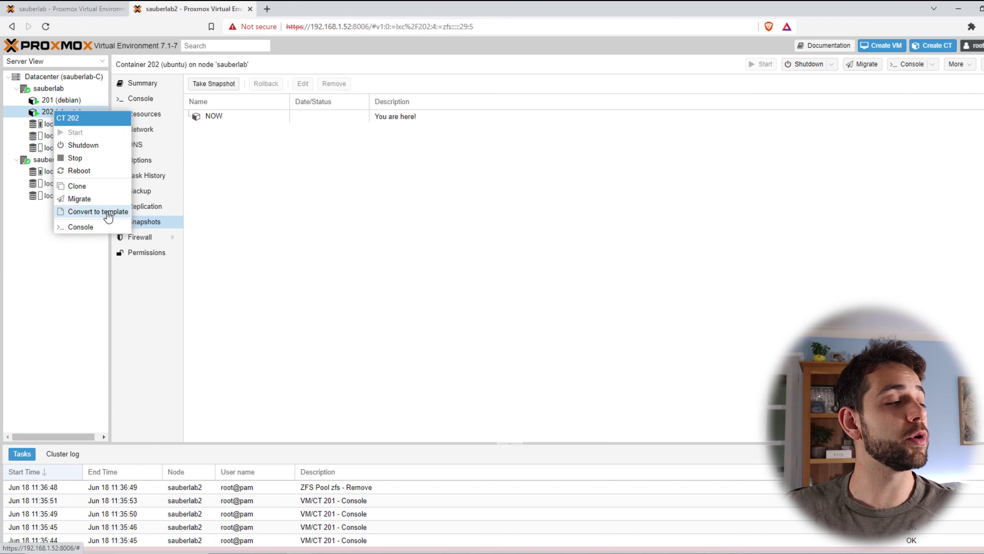